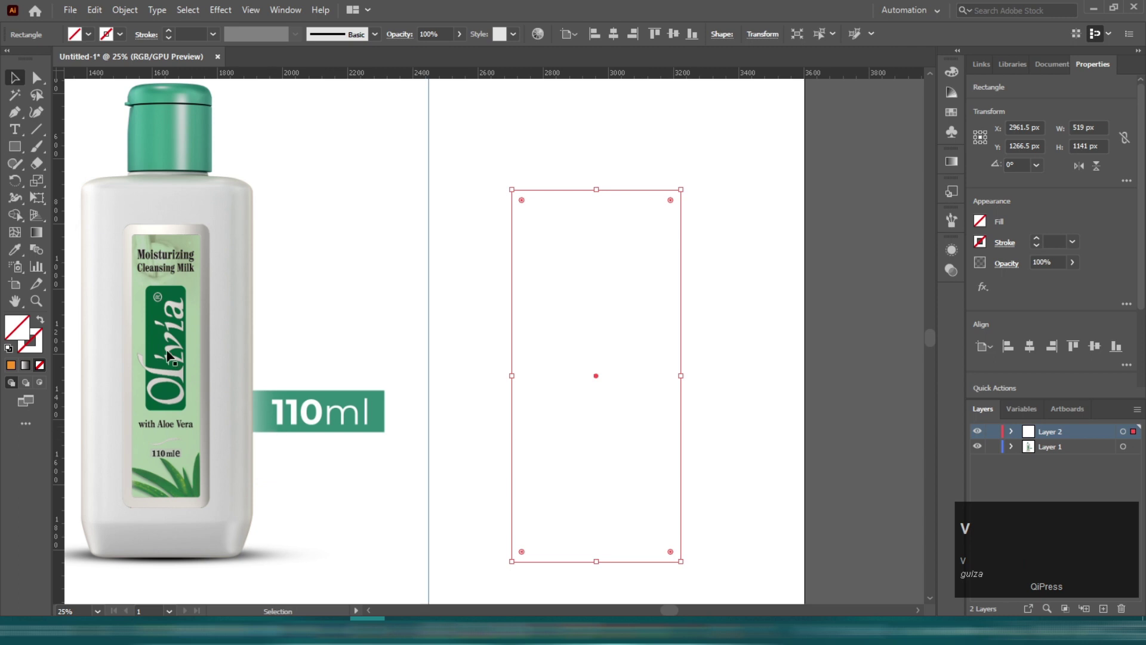
- Fill the tall rectangle beside the bottle with the medium green swatch
left_click(951, 112)
left_click(803, 121)
left_click(835, 110)
left_click(834, 120)
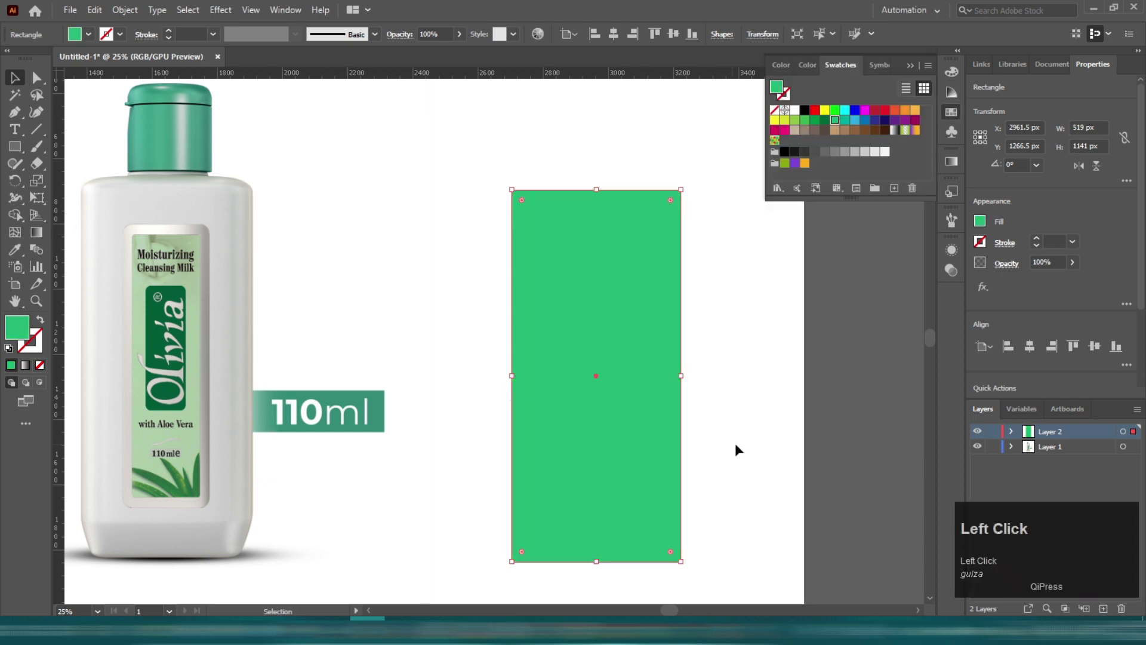
- Round all four corners of the green rectangle and deselect it
scroll(571, 297, "up", 1)
scroll(586, 292, "down", 1)
left_click_drag(541, 227, 522, 210)
left_click(700, 265)
key("space")
left_click_drag(752, 310, 770, 285)
scroll(575, 282, "up", 1)
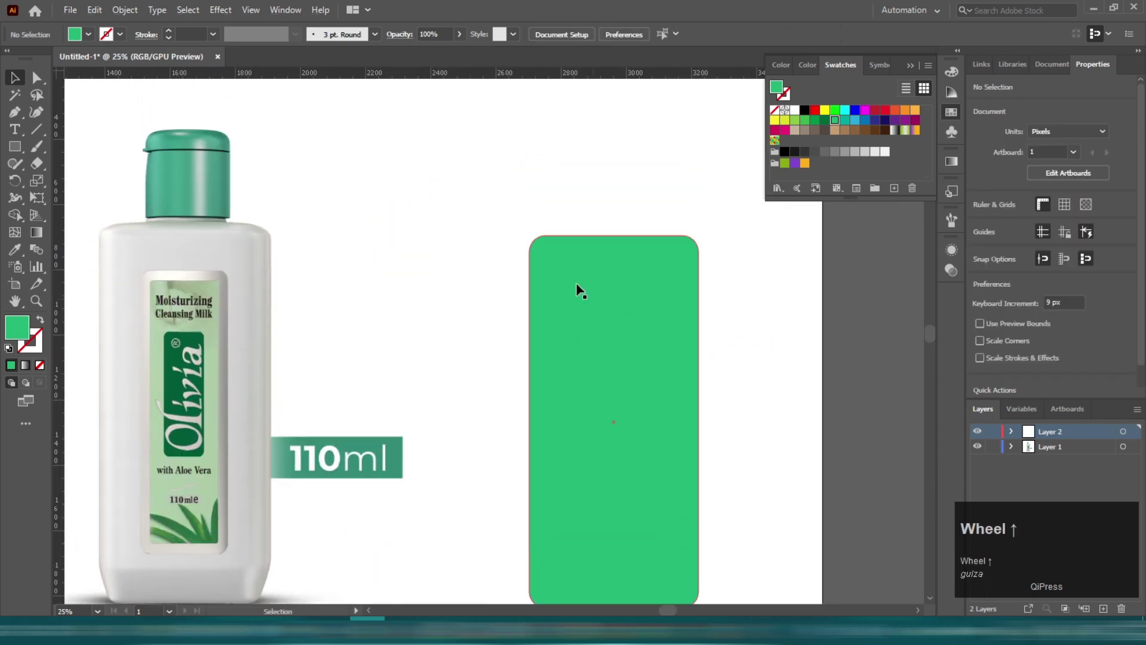
- Add the two-line text "Moisturizing Cleansing Milk" above the green rectangle
key("t")
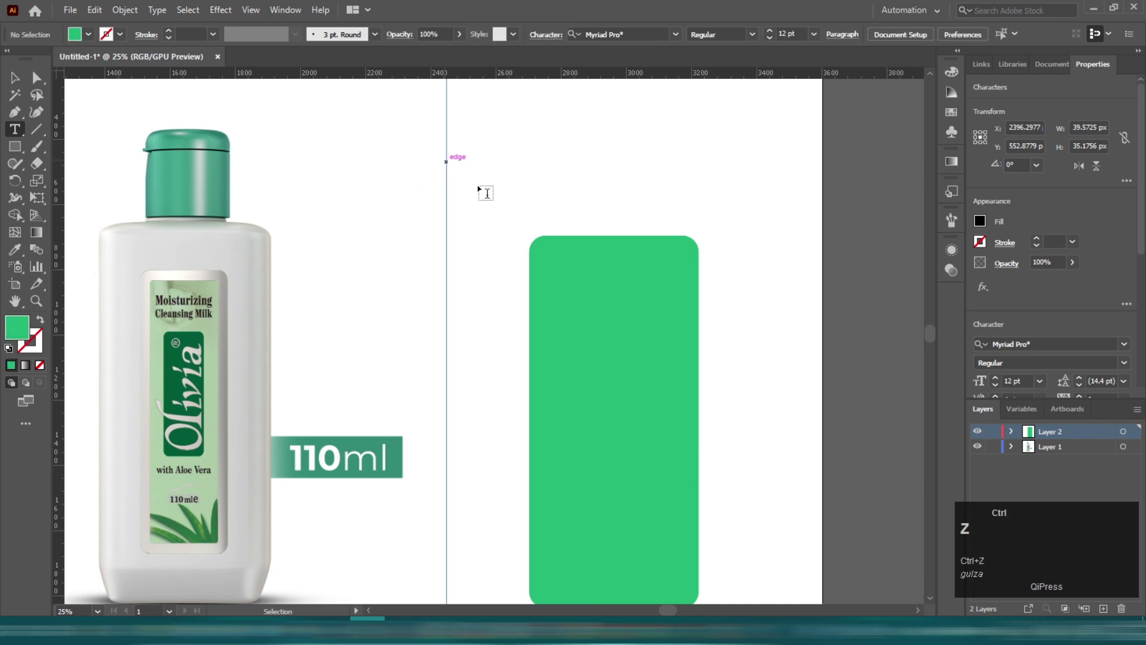
left_click(528, 172)
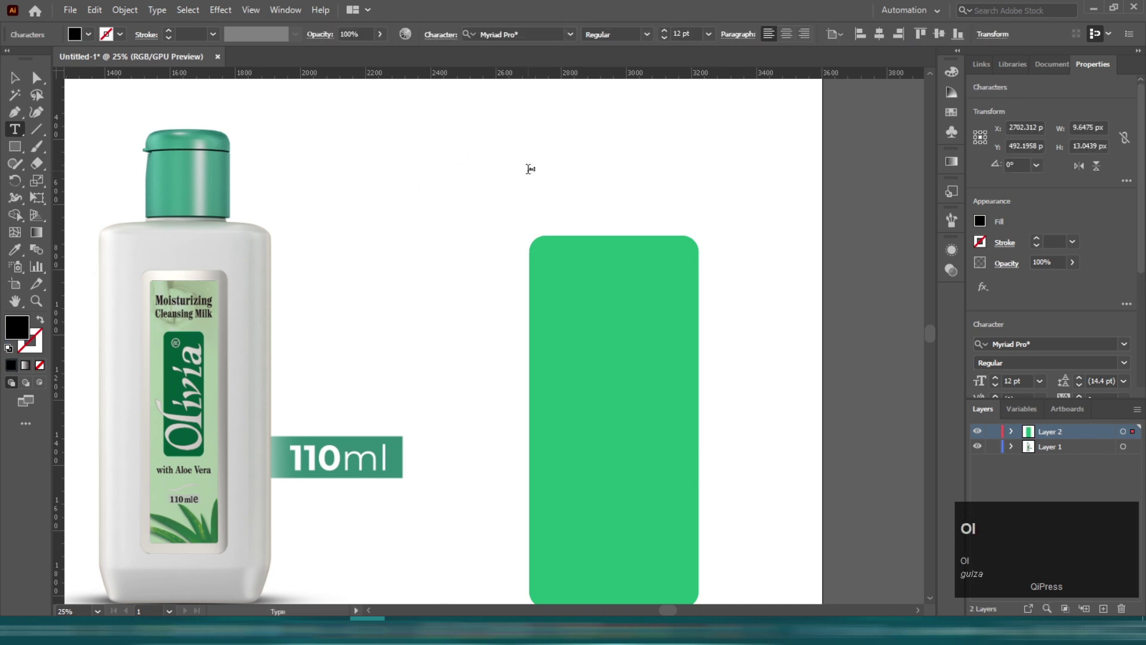
type("Moisturizing")
key("Return")
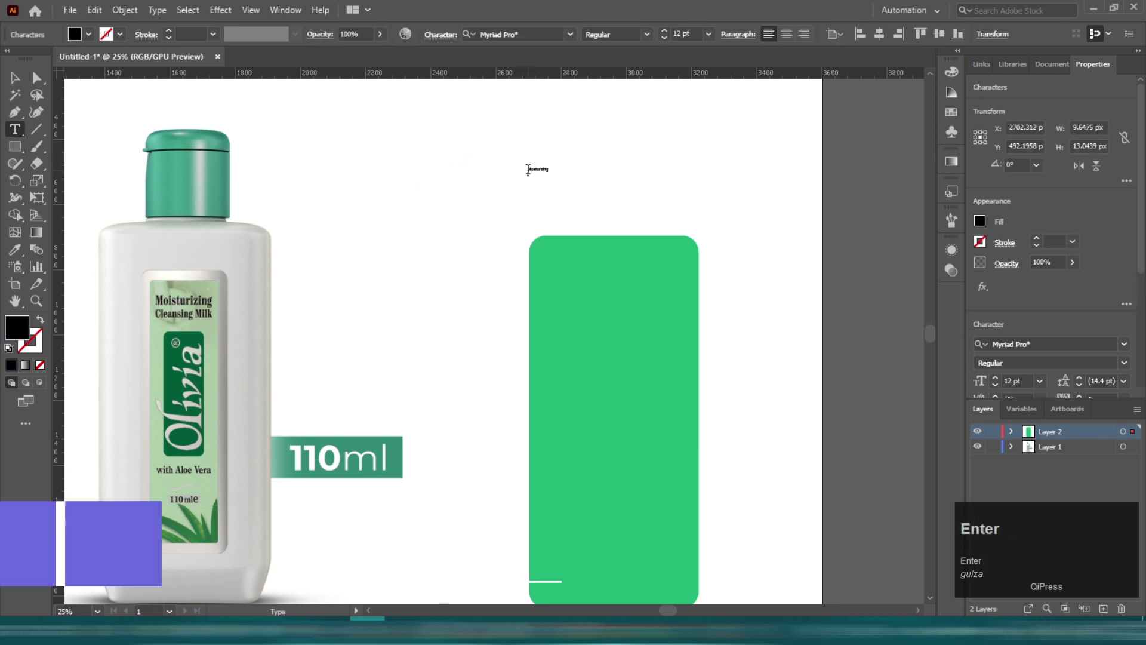
type("ansing Milk")
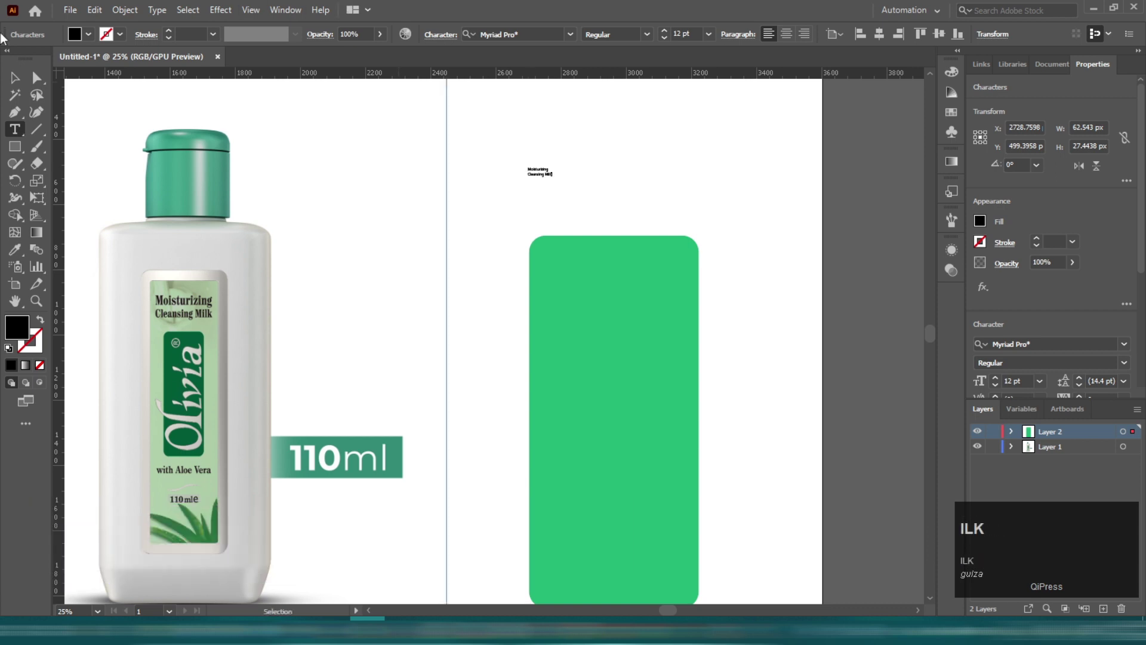
key("Escape")
- Enlarge the "Moisturizing Cleansing Milk" text to about 73 pt and centre-align its lines
left_click_drag(553, 176, 695, 234)
key("space")
left_click_drag(734, 208, 681, 194)
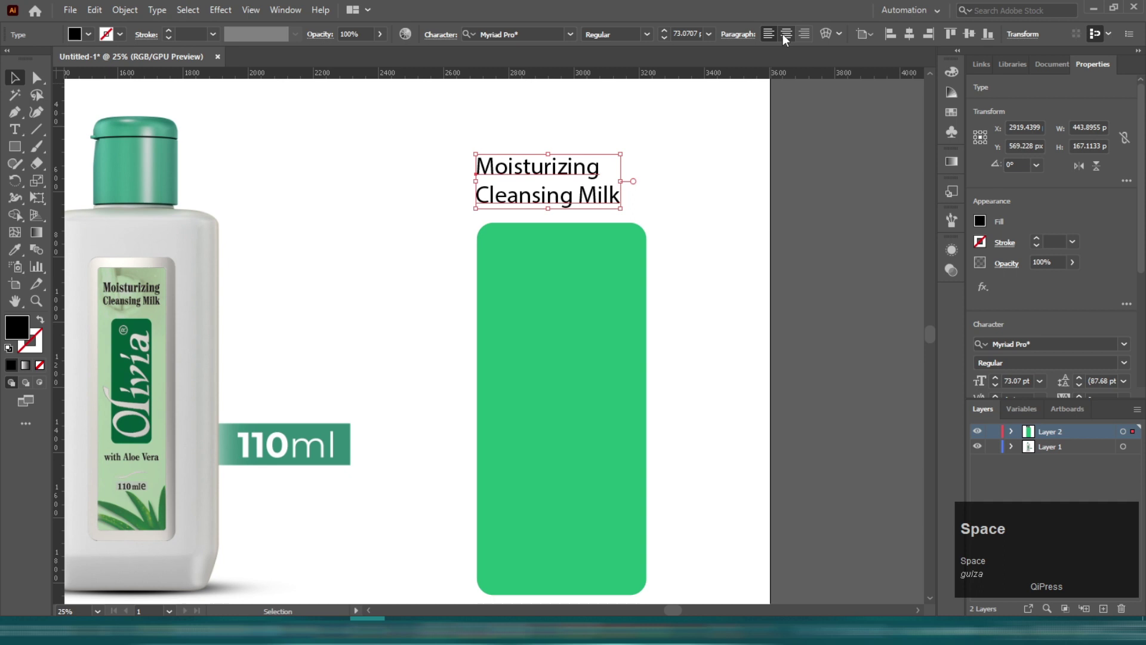
left_click(786, 35)
left_click(591, 128)
left_click_drag(460, 195, 525, 183)
- Set the font of the "Moisturizing Cleansing Milk" text to Bahnschrift
key("space")
left_click_drag(710, 209, 306, 191)
left_click(571, 35)
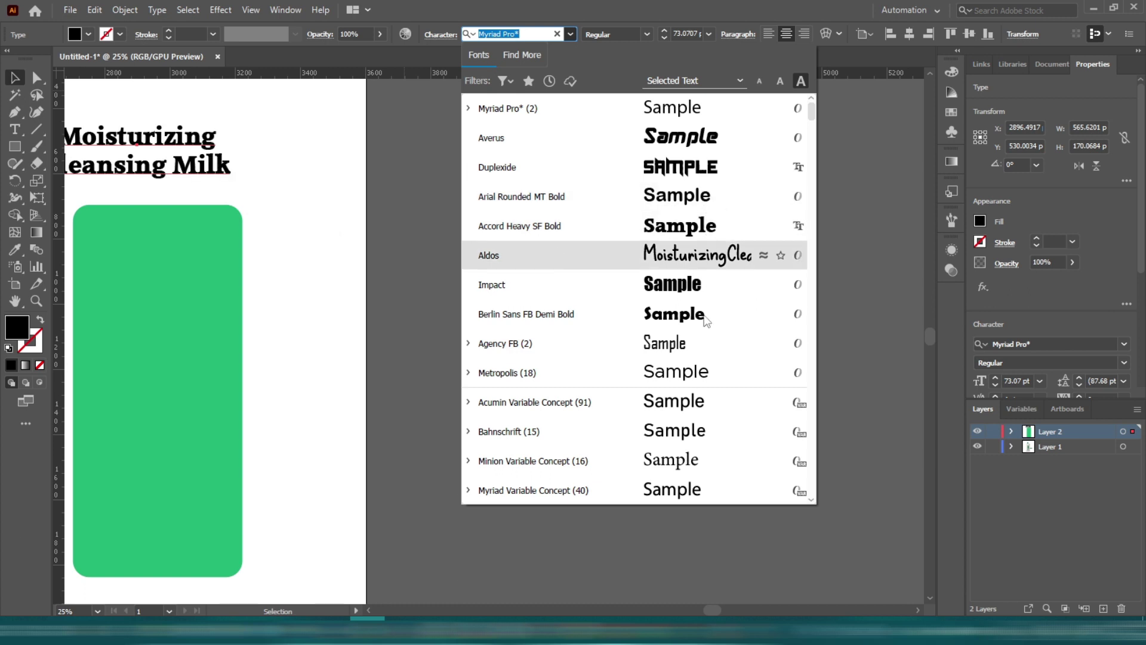
left_click(704, 431)
left_click_drag(337, 360, 764, 380)
- Place the "Moisturizing Cleansing Milk" text centred at the top of the green rectangle, scaled down to fit within it
left_click_drag(582, 185, 568, 285)
scroll(585, 309, "up", 1)
left_click_drag(603, 250, 615, 249)
left_click(624, 179)
scroll(609, 251, "down", 2)
scroll(593, 284, "up", 1)
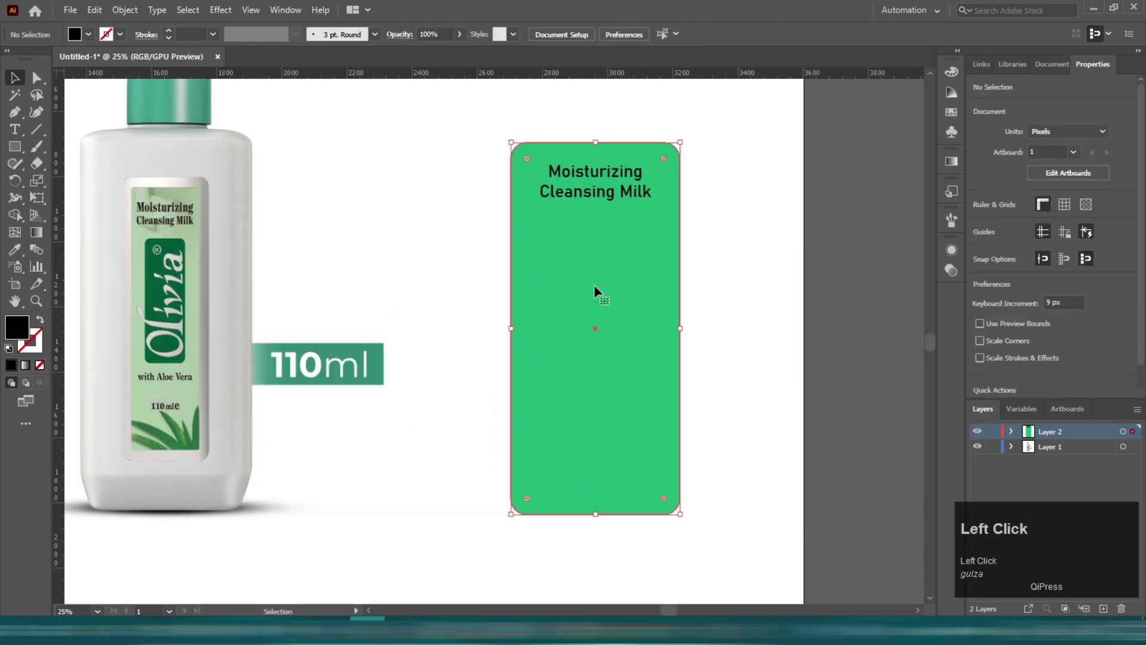
- Duplicate the green rectangle in place, shrink the copy to about 252 × 555 px and move it up below the heading
left_click(595, 291)
key("ctrl+f")
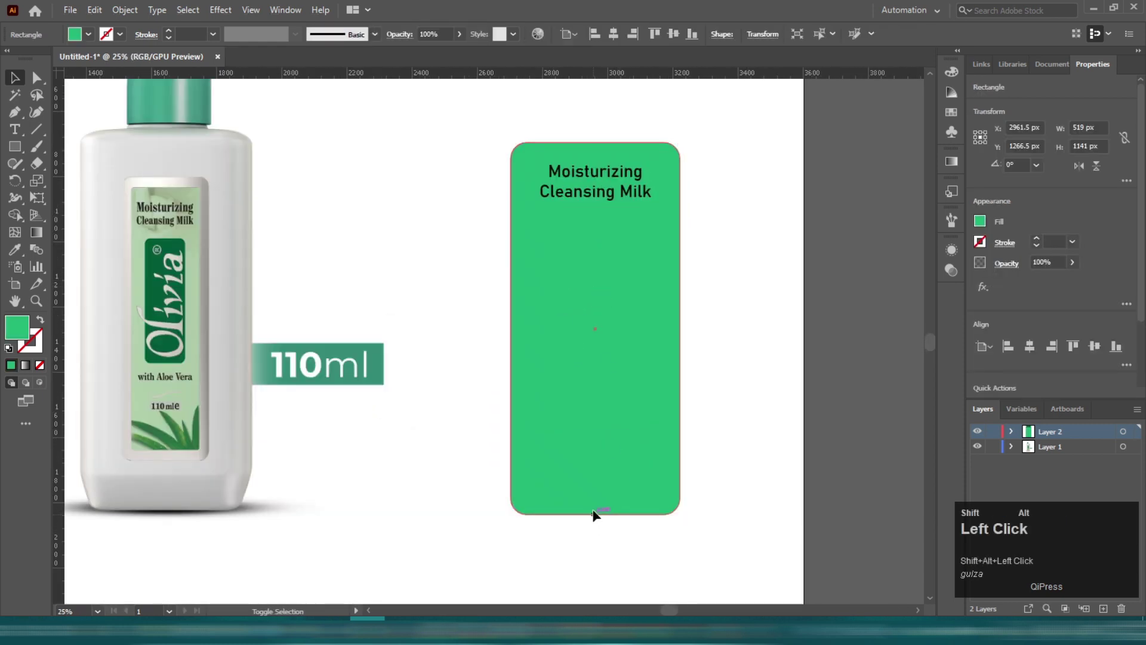
left_click_drag(596, 514, 593, 418)
left_click_drag(599, 378, 599, 368)
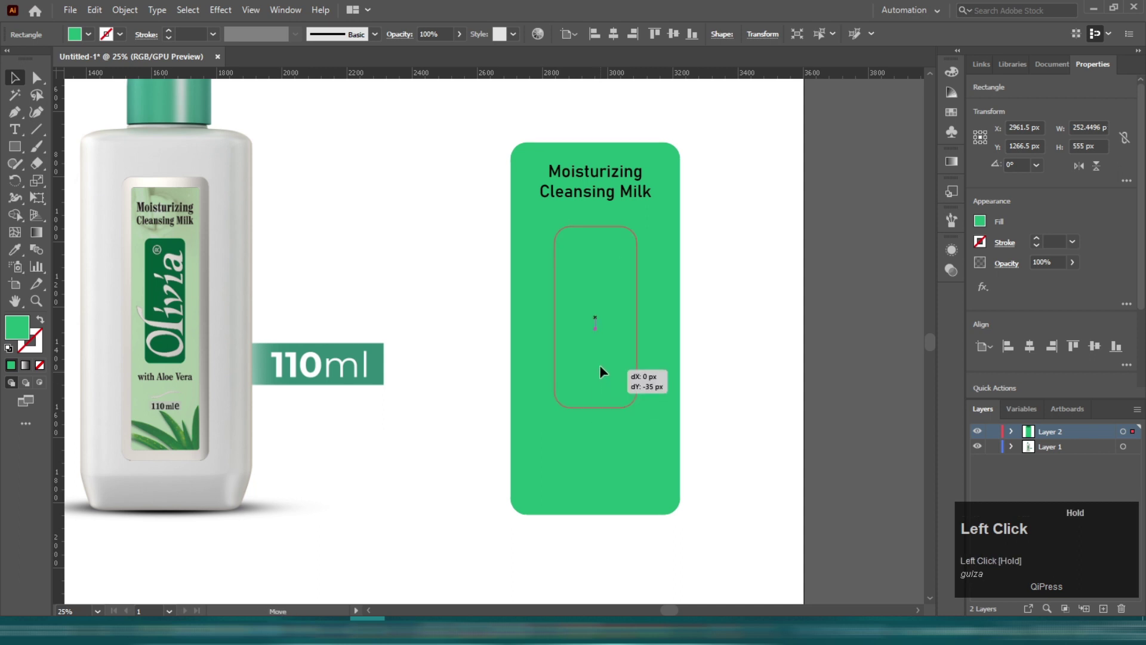
left_click(799, 332)
- Add the text "Olivia" beside the label, enlarge it to about 130 pt and rotate it 90°
left_click_drag(800, 331, 714, 332)
key("t")
left_click(638, 270)
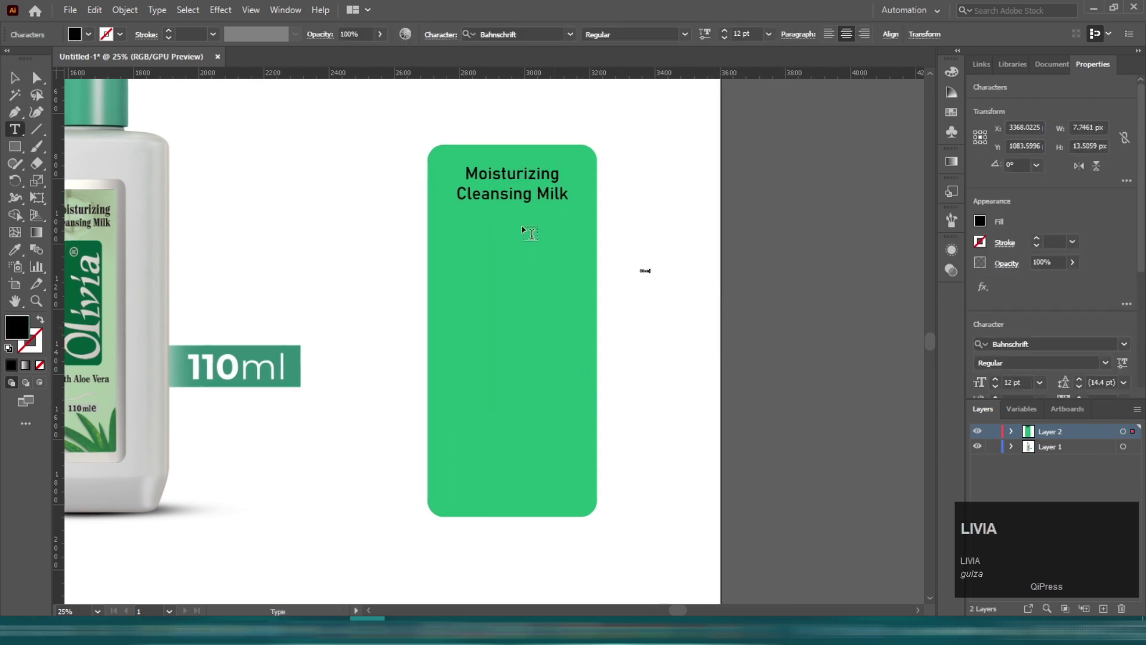
left_click(13, 77)
left_click_drag(650, 273, 730, 230)
left_click_drag(692, 296, 687, 334)
- Fill the inner rectangle dark green and place the "Olivia" text on it with an off-white fill
left_click(474, 336)
left_click(951, 111)
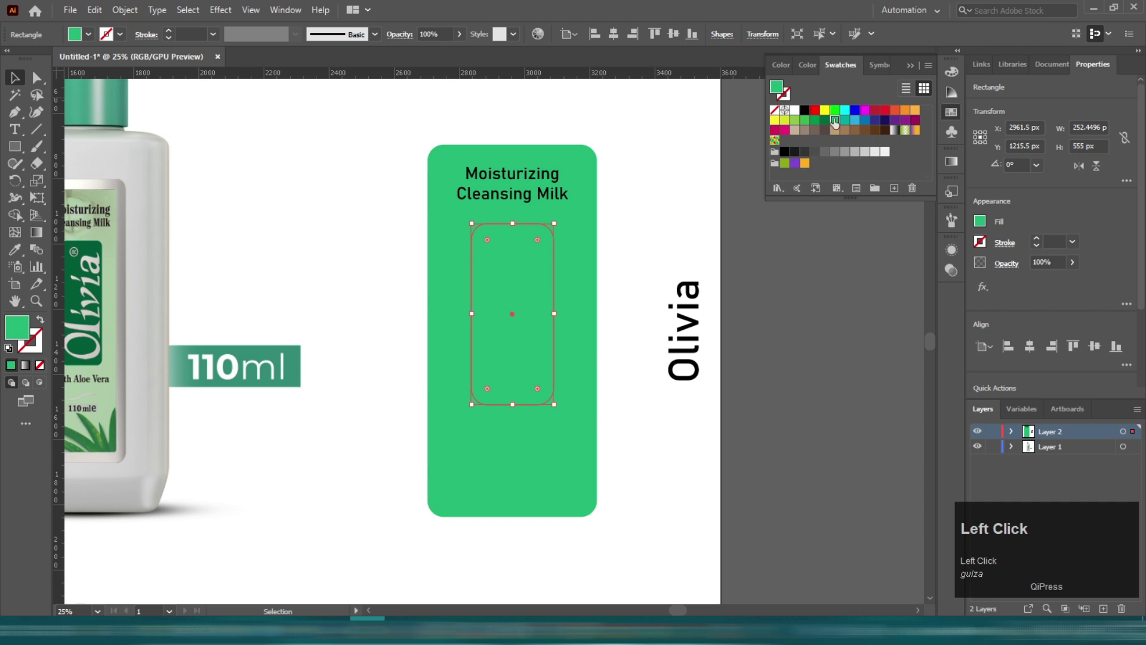
left_click(824, 121)
left_click_drag(680, 334, 513, 326)
left_click(885, 152)
- Scale the vertical "Olivia" text to about 194 pt and position it along the height of the dark green rectangle
left_click_drag(521, 272, 528, 239)
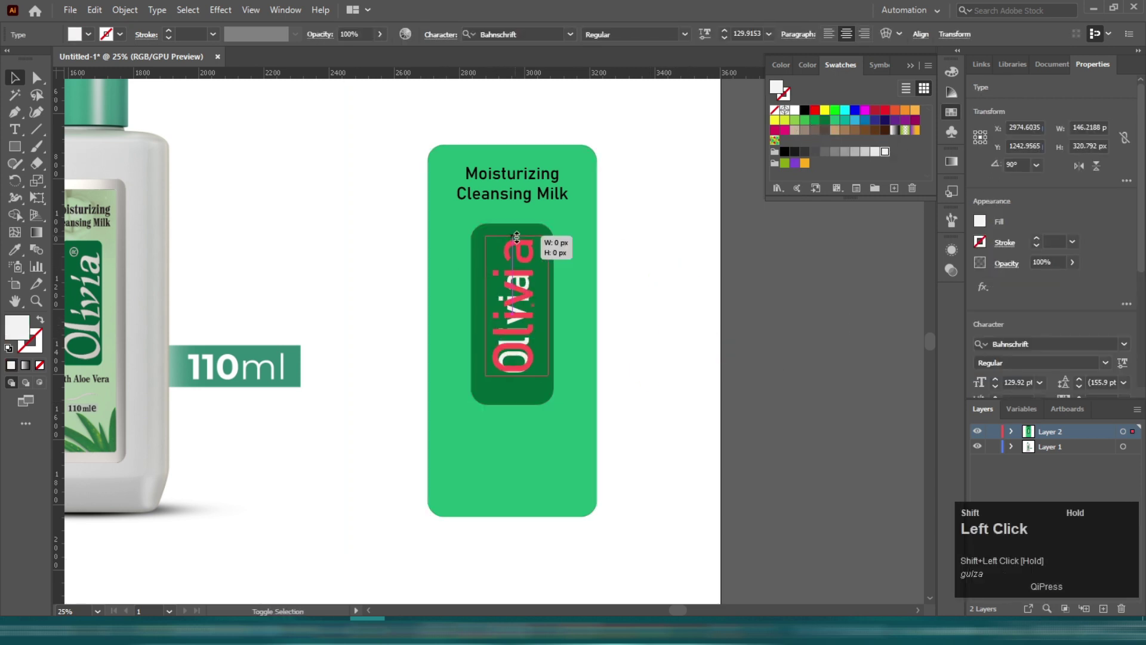
left_click_drag(515, 317, 514, 335)
scroll(500, 241, "up", 1)
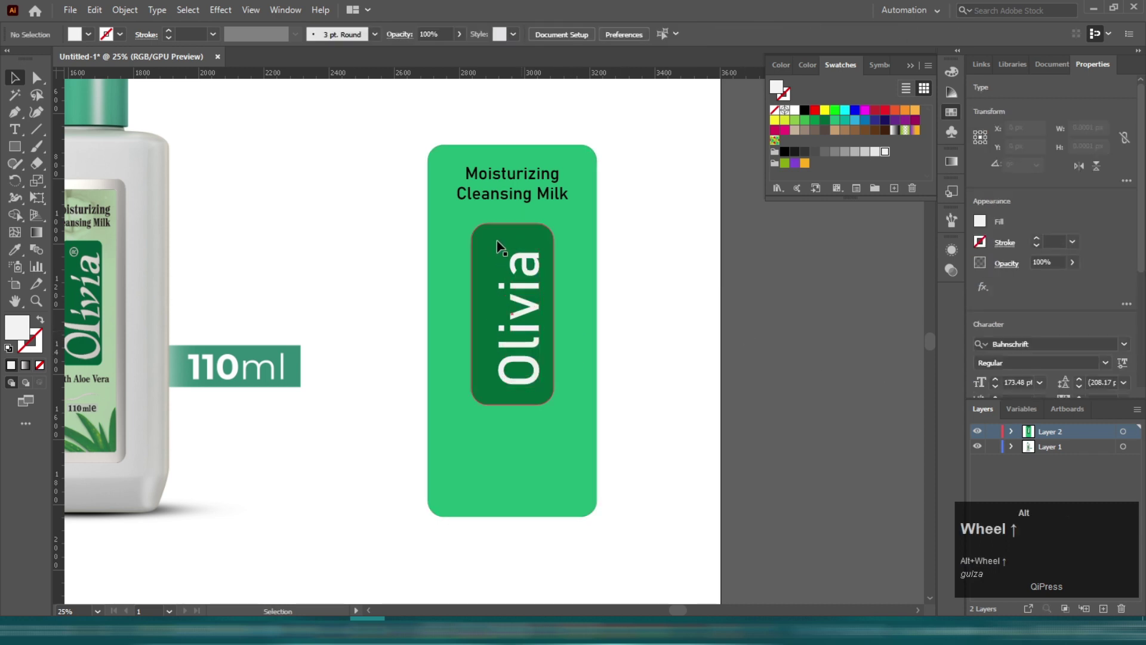
left_click_drag(523, 251, 531, 223)
left_click_drag(530, 440, 530, 455)
left_click(699, 345)
scroll(556, 345, "down", 1, "alt")
left_click(555, 359)
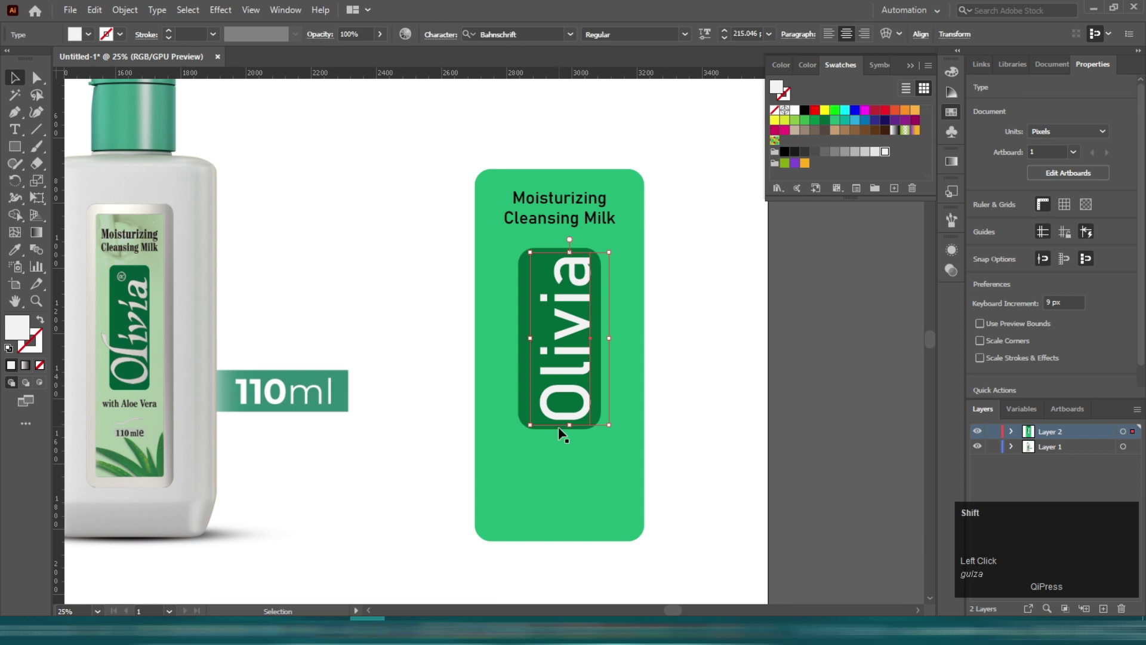
left_click_drag(578, 418, 579, 383)
left_click(588, 350)
left_click(570, 335)
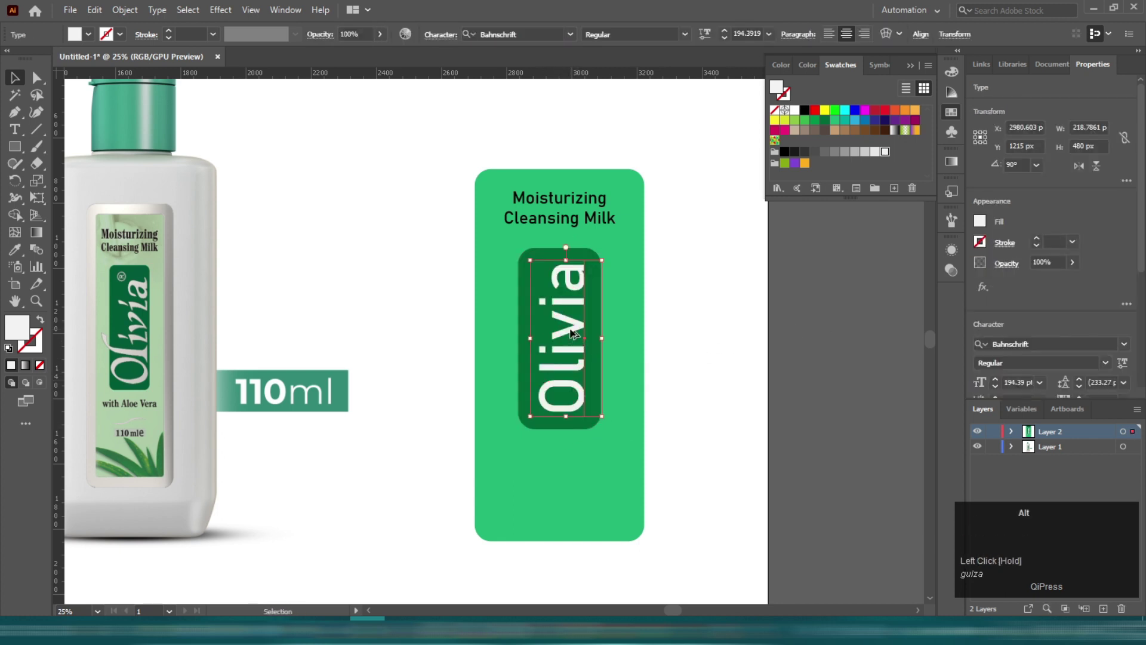
- Narrow the dark green rectangle from both sides to about 183 px wide around the "Olivia" text
scroll(573, 332, "up", 3)
left_click(507, 135)
left_click(508, 135)
left_click_drag(432, 353, 472, 353)
left_click_drag(650, 353, 629, 353)
scroll(800, 394, "down", 2)
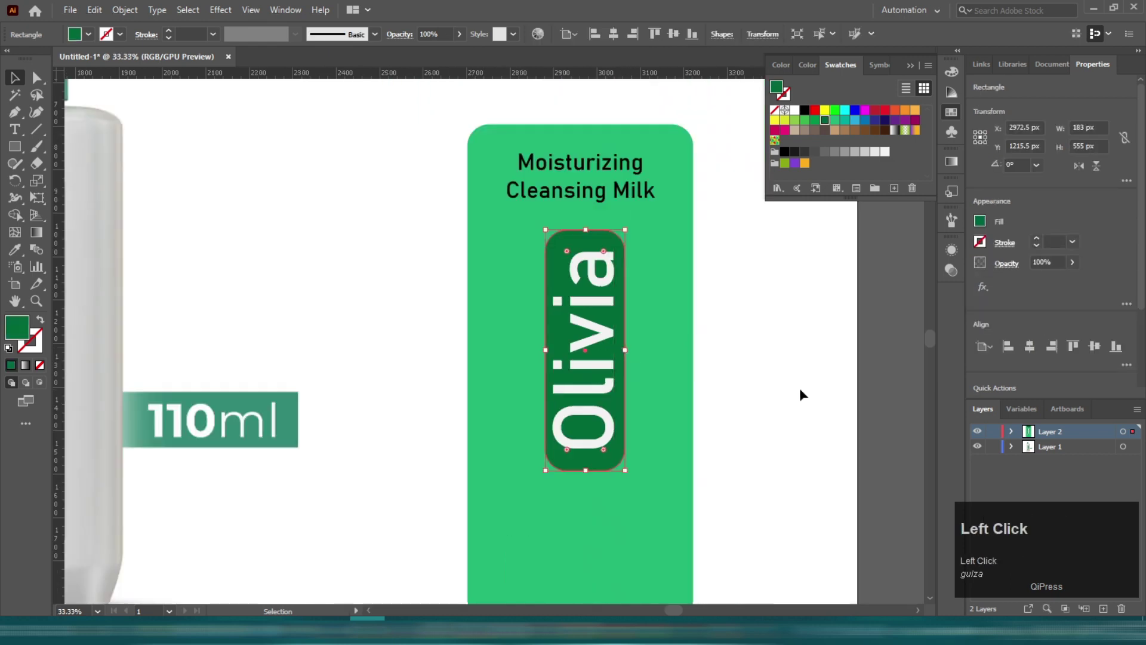
- Browse the fonts for the "Olivia" text and set it to Akron Regular
left_click(545, 420)
left_click_drag(545, 420, 511, 404)
left_click_drag(728, 367, 762, 451)
left_click(758, 441)
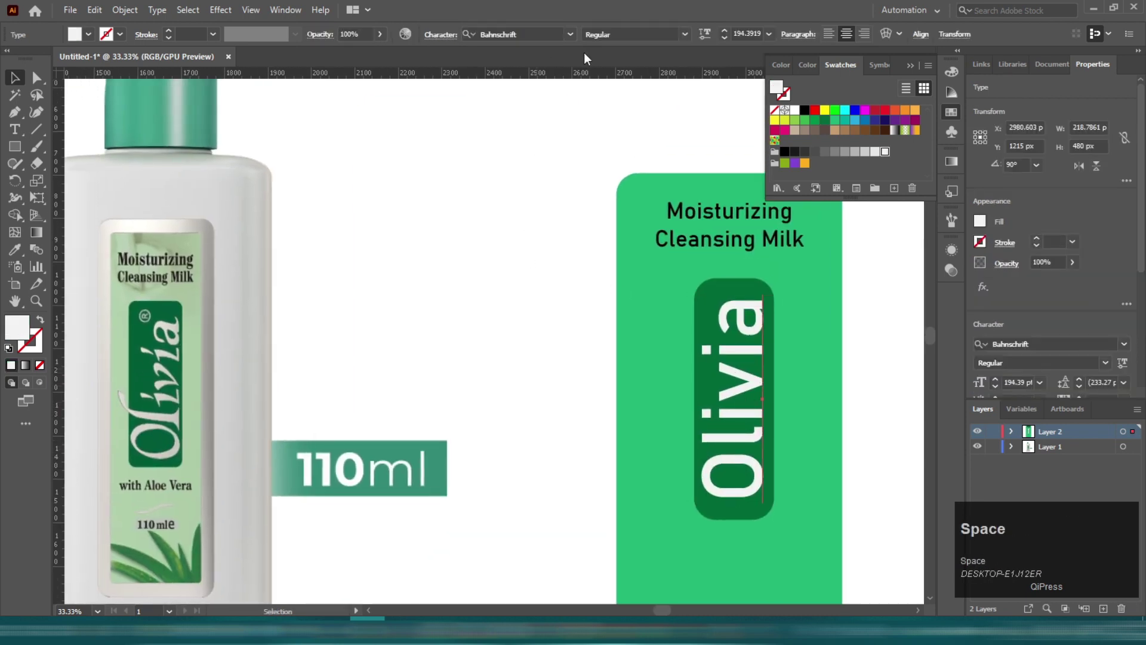
left_click(571, 34)
left_click(443, 161)
left_click_drag(724, 412, 92, 291)
left_click(94, 237)
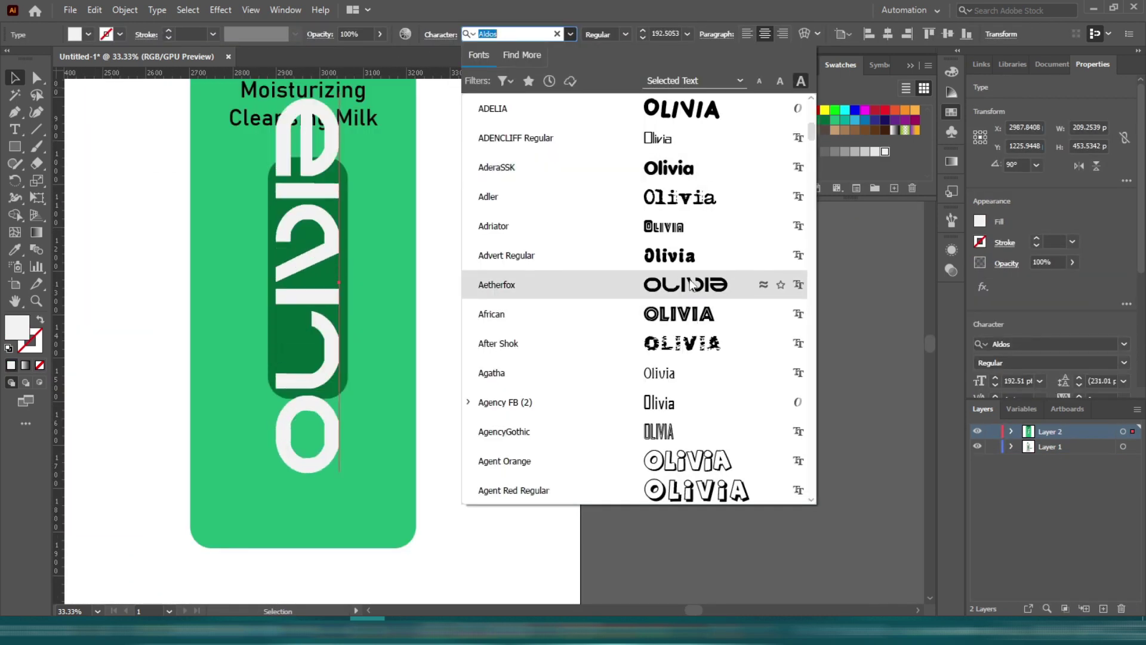
scroll(675, 310, "down", 4)
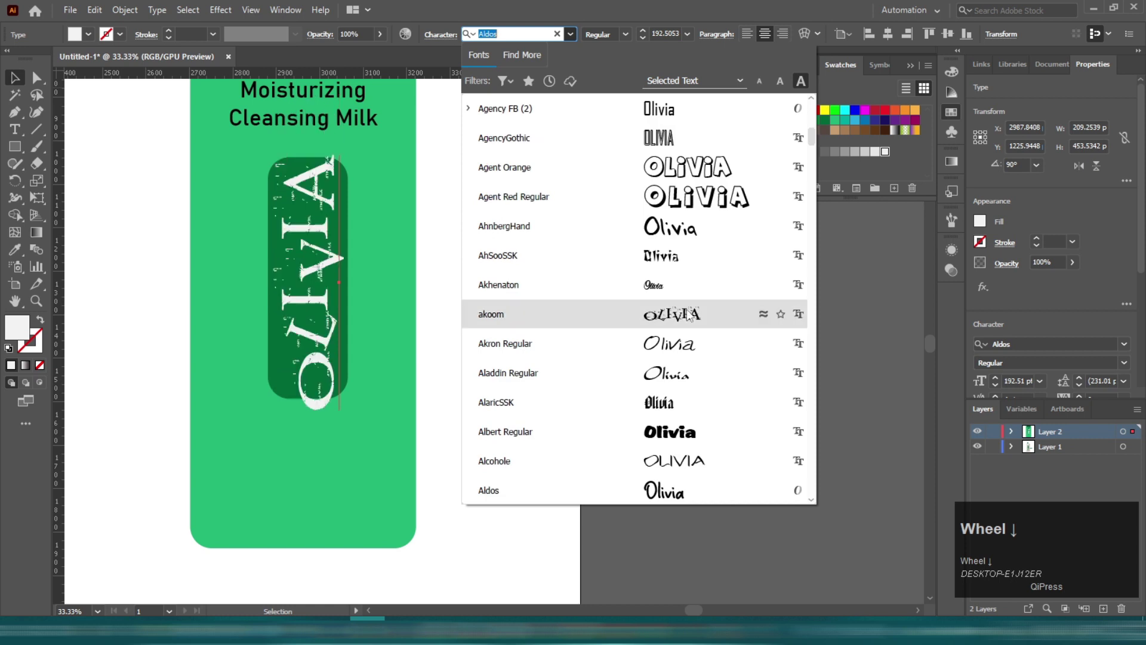
left_click(676, 351)
left_click_drag(642, 360, 919, 430)
left_click(727, 340)
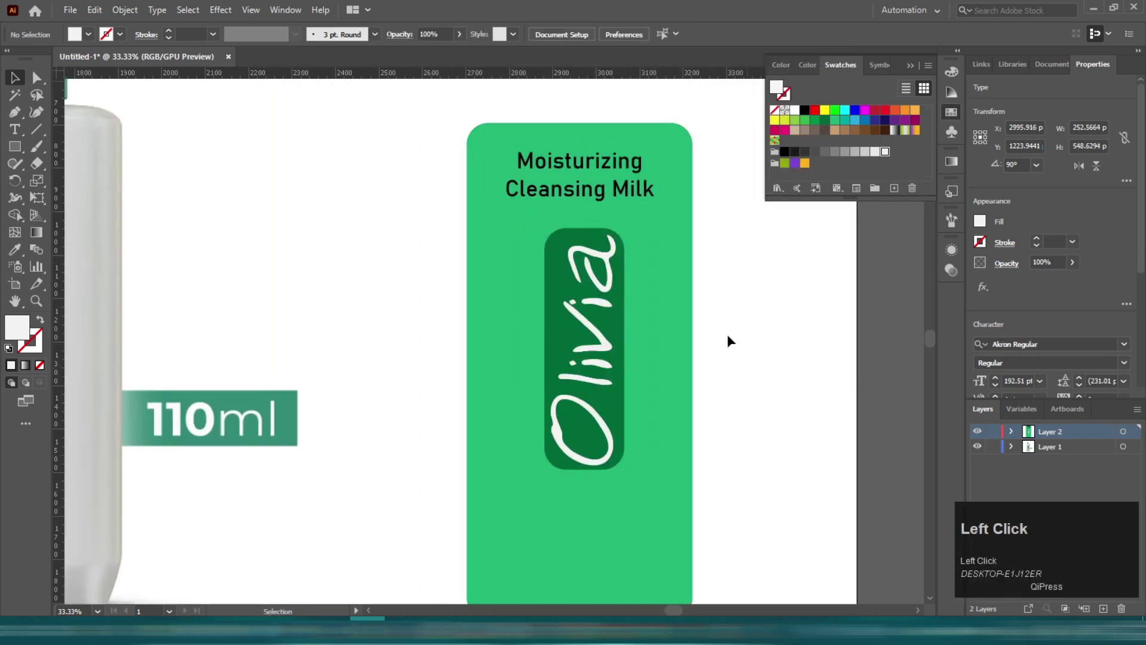
- Place a copy of the "Moisturizing Cleansing Milk" text in the empty area below the 110ml banner
scroll(684, 352, "down", 1)
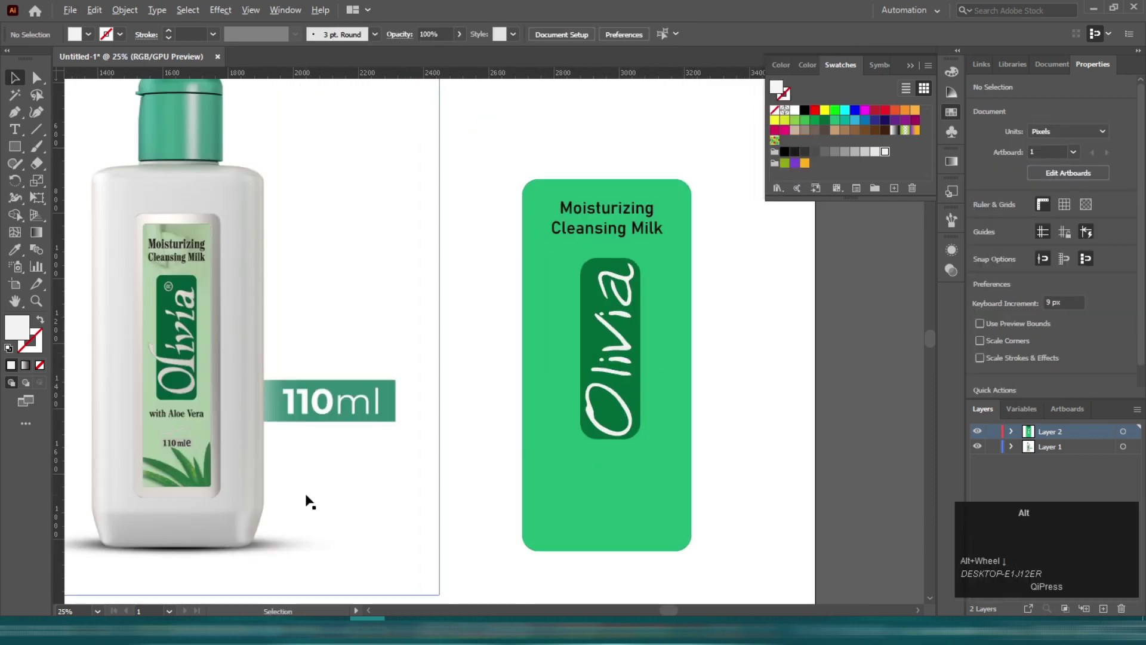
scroll(304, 507, "up", 1)
key("t")
key("v")
left_click_drag(653, 142, 354, 497)
- Replace the copied text with "with Aloe Vera"
key("t")
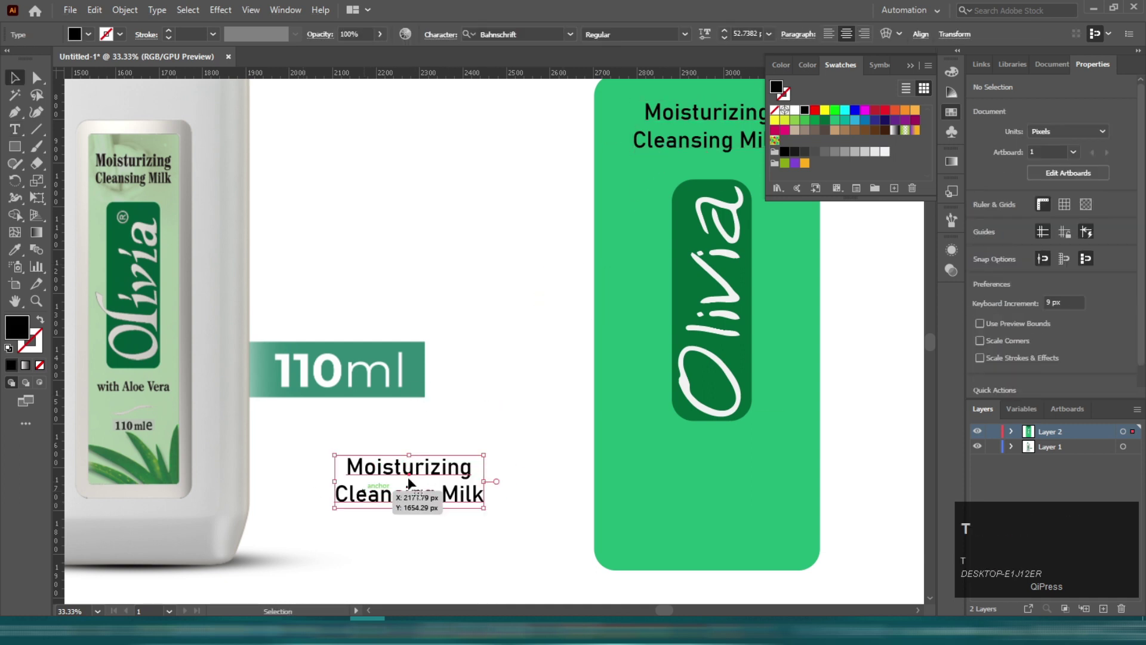
left_click(409, 482)
key("ctrl+a")
type("wit")
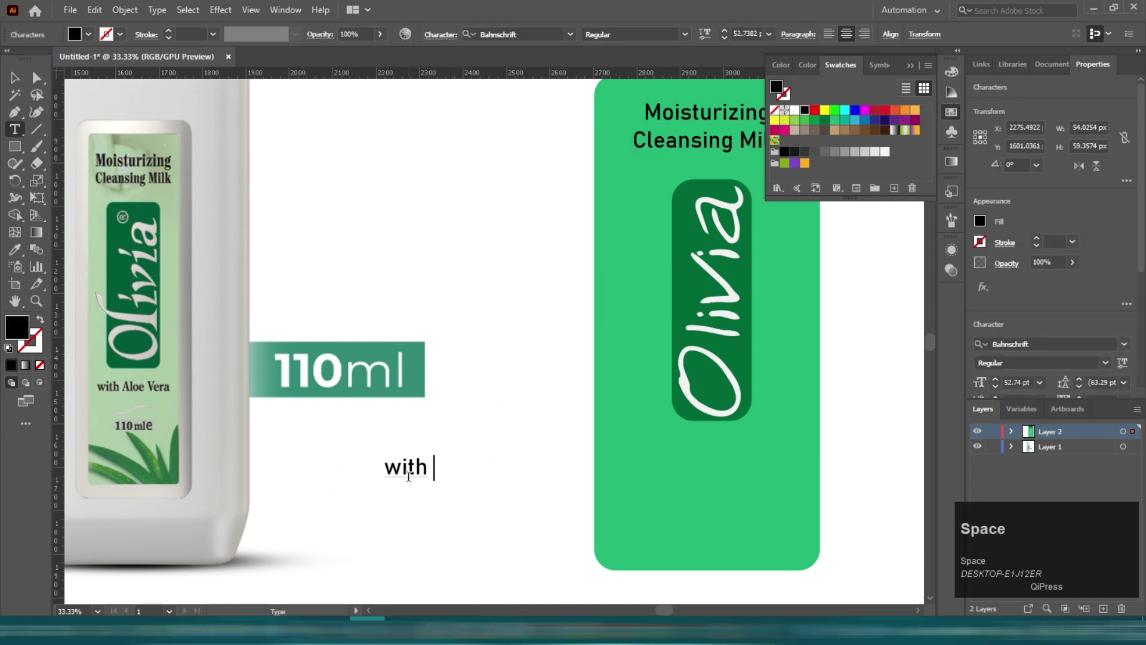
type("h Aloe Ver")
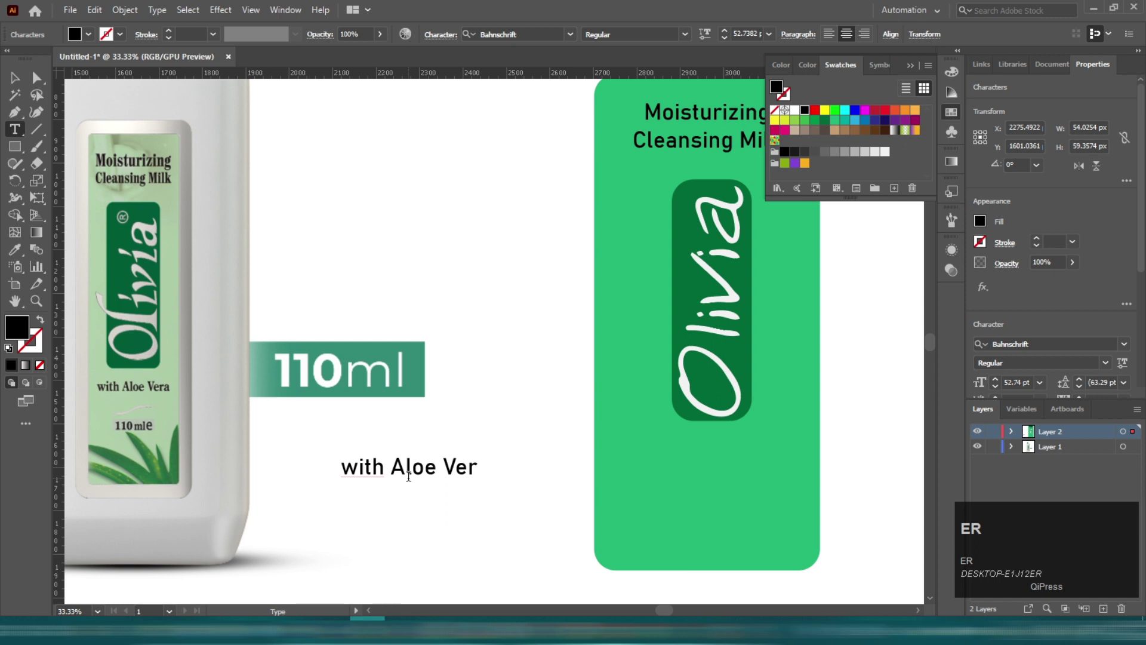
type("a")
- Add the text "110ml" below "with Aloe Vera" and match its formatting to that line with the Eyedropper
left_click(399, 512)
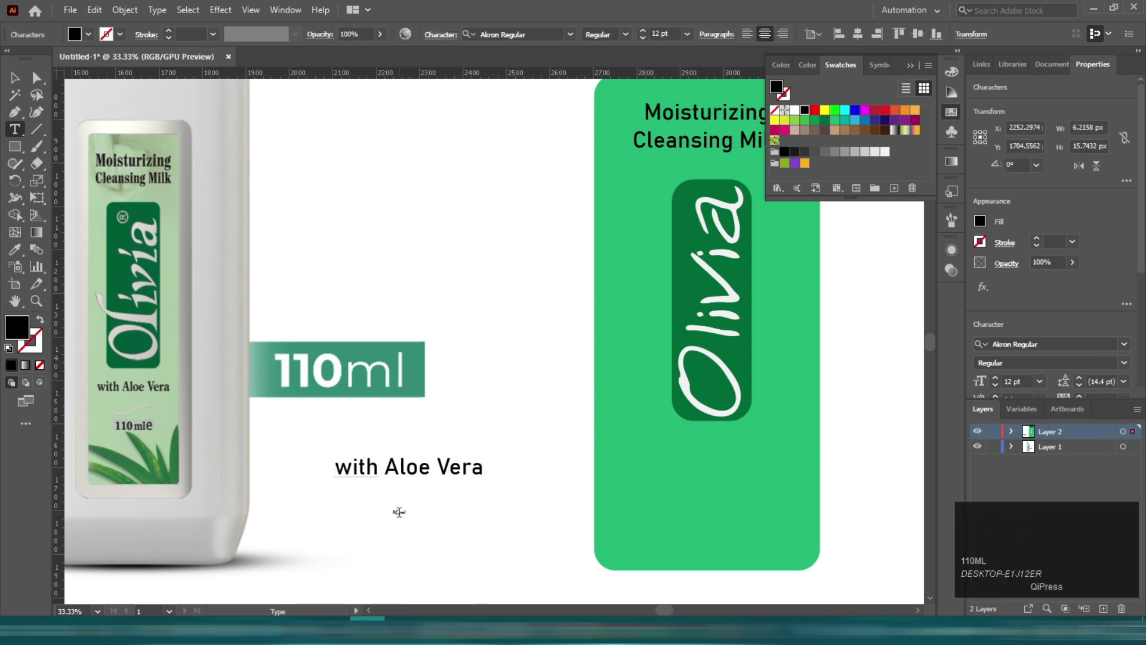
left_click(19, 84)
mouse_move(407, 507)
left_mouse_down()
mouse_move(463, 478)
mouse_move(401, 507)
mouse_move(429, 512)
left_mouse_up()
key("i")
left_click(478, 464)
key("v")
- Add a separate letter "e" as its own text object and position it directly after "110ml"
scroll(401, 511, "up", 3)
key("t")
key("ctrl+x")
left_click(449, 519, "ctrl")
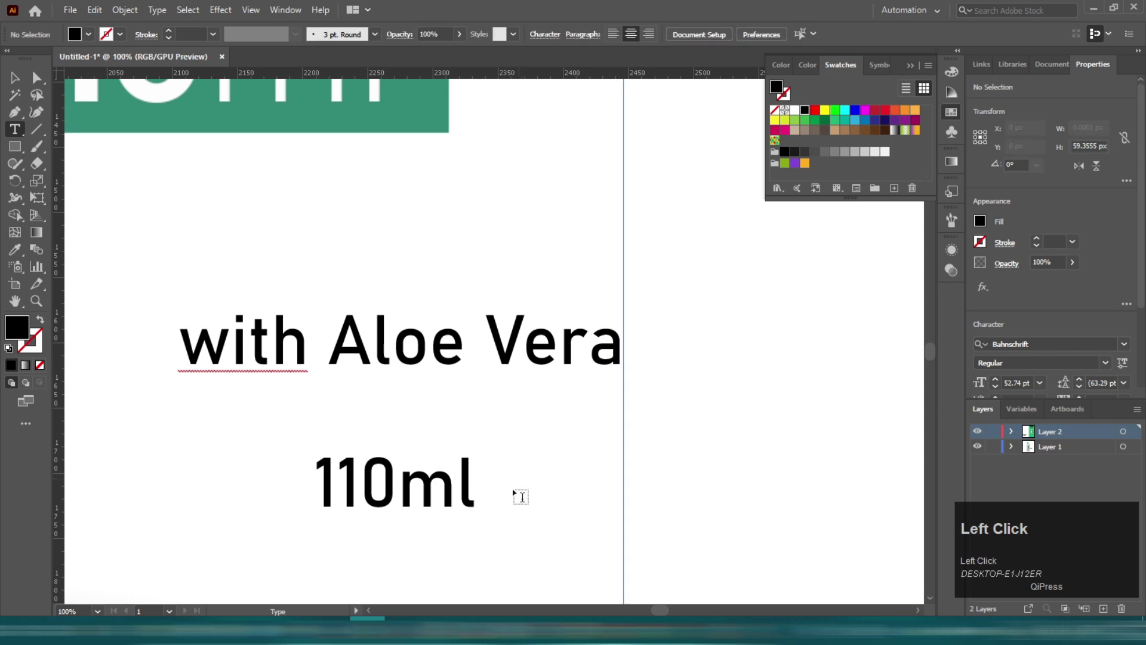
key("ctrl+v")
left_click(18, 79)
left_click_drag(513, 431, 513, 380)
left_click_drag(531, 445, 519, 480)
- Try to match the formatting of the separate "e" to the neighbouring text with the Eyedropper
scroll(451, 428, "down", 1)
scroll(452, 431, "down", 2)
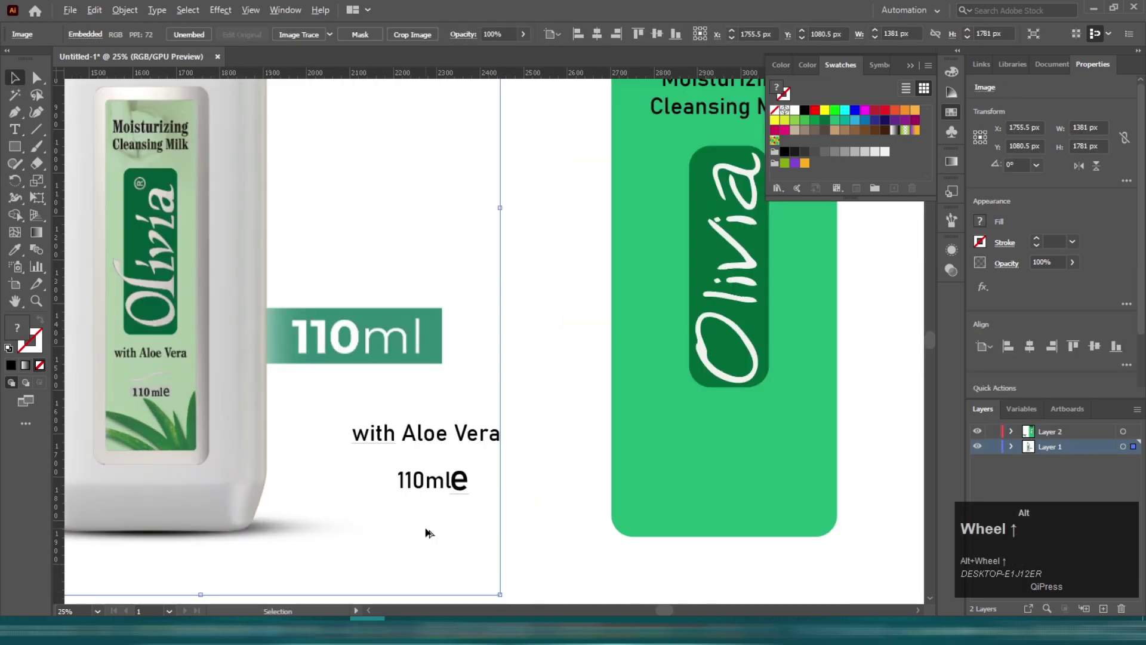
scroll(440, 525, "down", 1)
left_click(457, 497)
key("i")
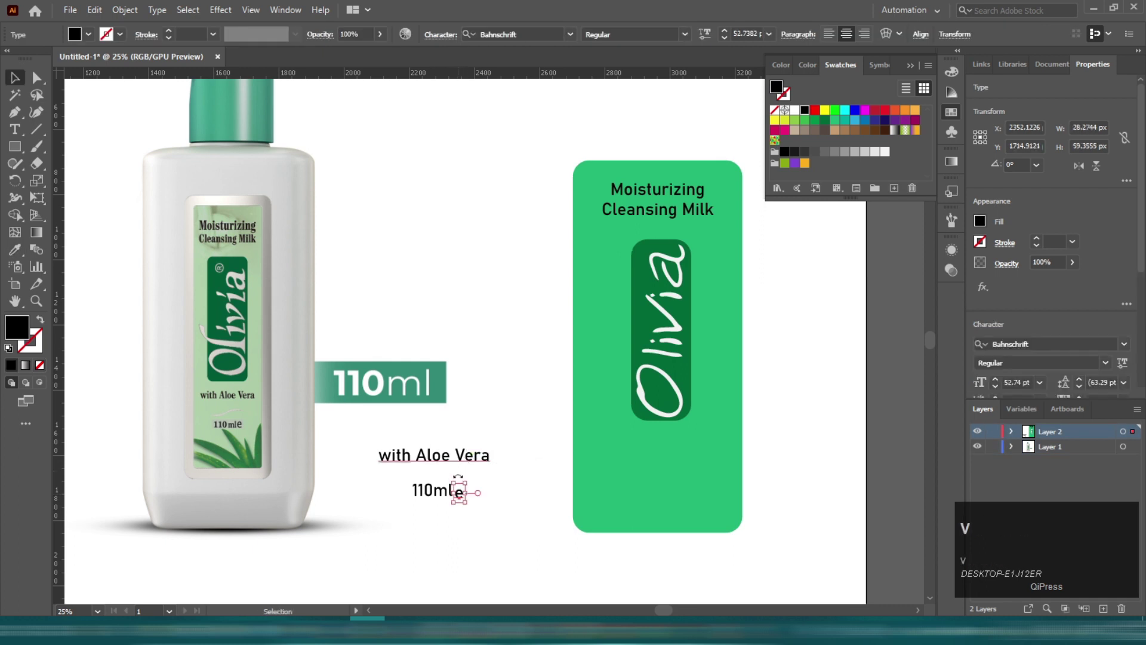
- Move "with Aloe Vera" and "110mle" onto the lower part of the green label, centred beneath the "Olivia" block
left_click(468, 537)
left_click_drag(298, 525, 136, 525)
left_click(471, 457)
left_click_drag(392, 481, 529, 532)
left_click_drag(443, 453, 663, 453)
left_click_drag(459, 496, 664, 487)
- Change the large label rectangle's fill to the lighter green 50D891
left_click_drag(462, 394, 610, 403)
left_click(749, 311)
left_click(950, 93)
left_click(951, 93)
left_click(952, 72)
left_click(838, 139)
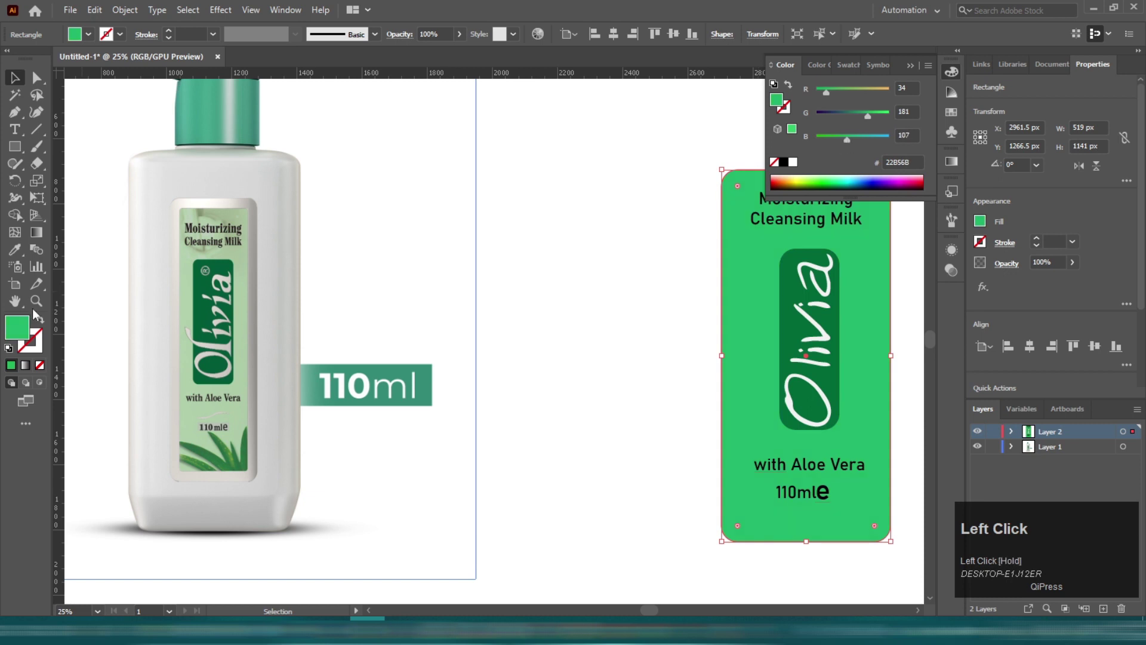
double_click(17, 327)
left_click(1018, 381)
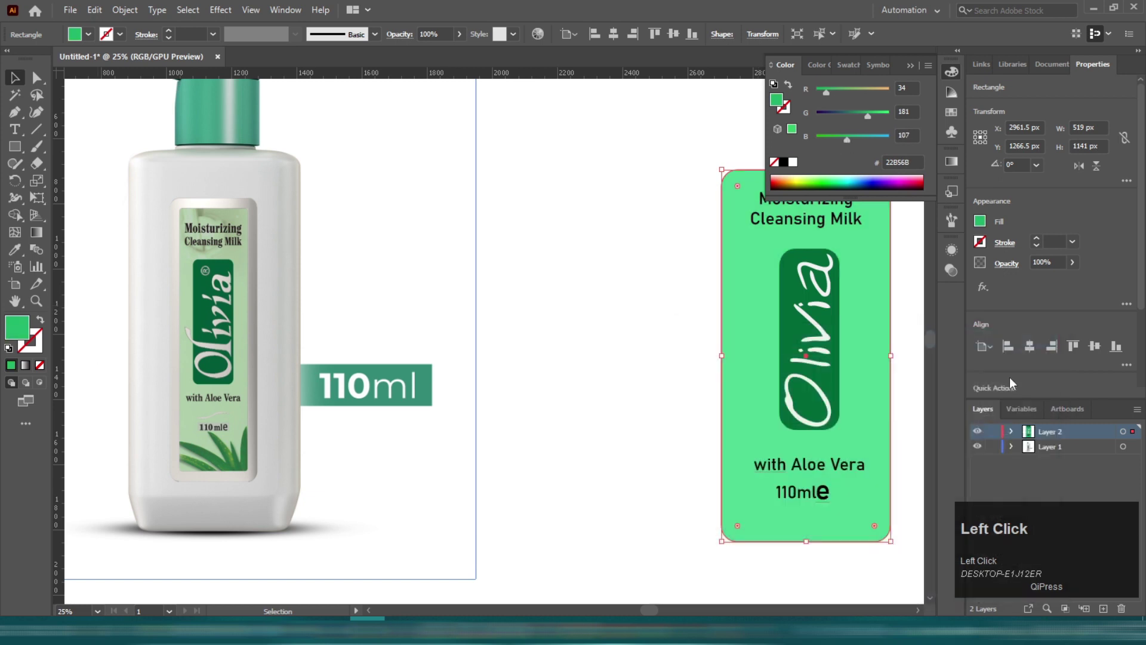
scroll(456, 418, "right", 2)
left_click(481, 409)
- Trace the rightmost aloe leaf on the bottle label with the Pen tool, swapping the green fill to the stroke
left_click_drag(506, 491, 506, 442)
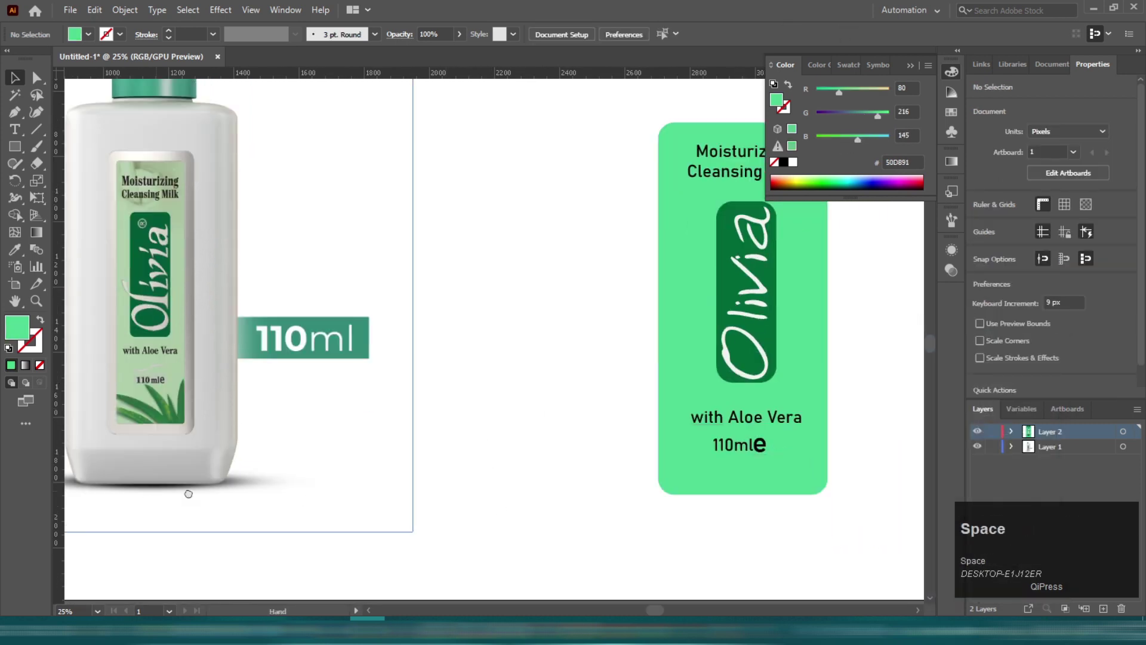
scroll(367, 463, "up", 3)
key("p")
left_click(367, 335)
mouse_move(346, 438)
left_mouse_down()
mouse_move(348, 499)
mouse_move(345, 439)
left_mouse_up()
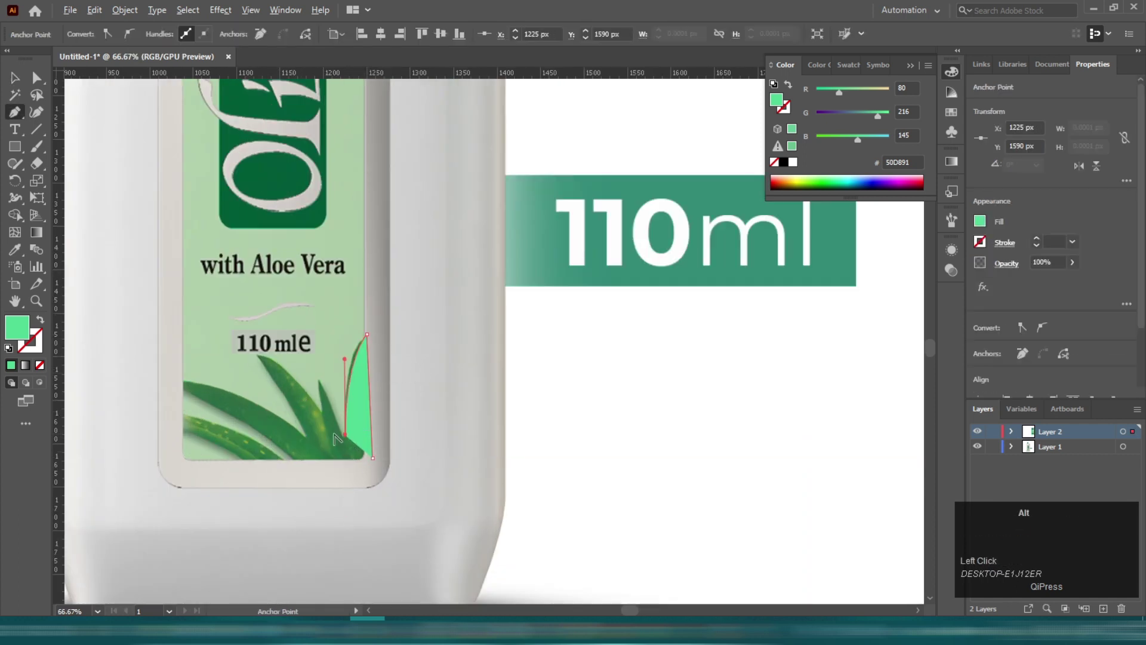
scroll(334, 439, "up", 1)
key("shift+x")
- Continue the aloe outline with the Pen tool around the short inner leaf and the taller leaf beside it
left_click(313, 354)
scroll(309, 417, "up", 3)
left_click_drag(329, 365, 519, 462)
left_click(330, 365)
scroll(328, 366, "down", 2)
left_click_drag(377, 330, 306, 331)
left_click_drag(491, 513, 503, 567)
left_click(491, 512)
- Trace the two long left aloe leaves past the label's edge and carry the outline beneath the label to the right corner
scroll(491, 512, "left", 5)
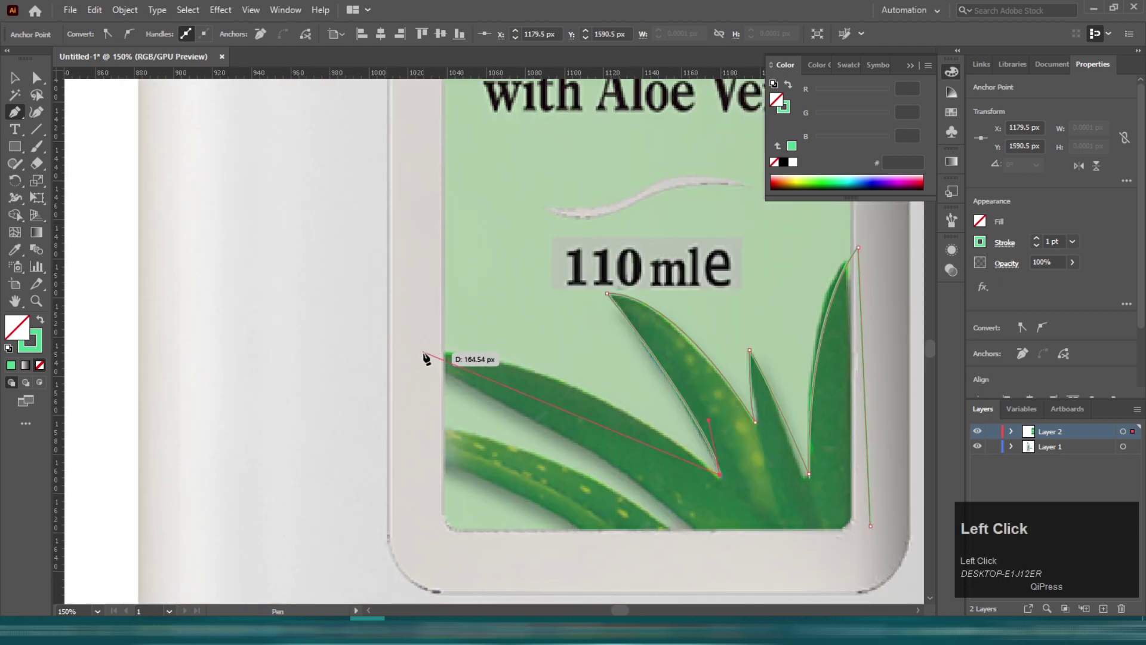
left_click_drag(417, 357, 290, 377)
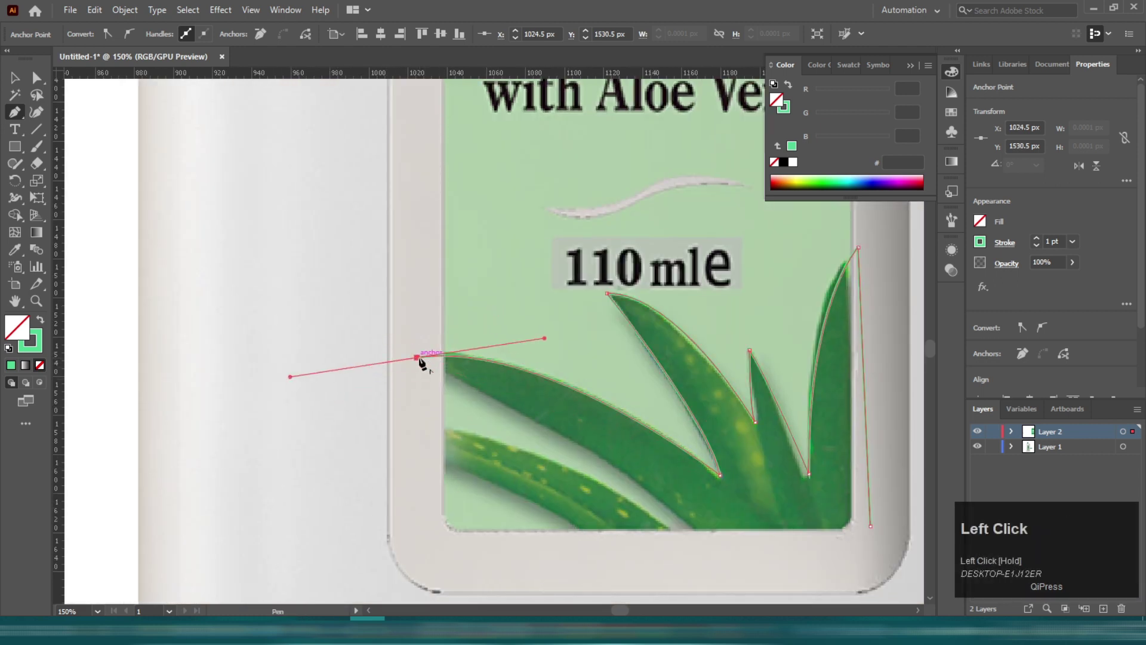
left_click_drag(722, 550, 788, 557)
left_click_drag(401, 361, 280, 382)
left_click(401, 395)
left_click_drag(614, 495, 699, 595)
left_click_drag(758, 488, 553, 503)
left_click(679, 515)
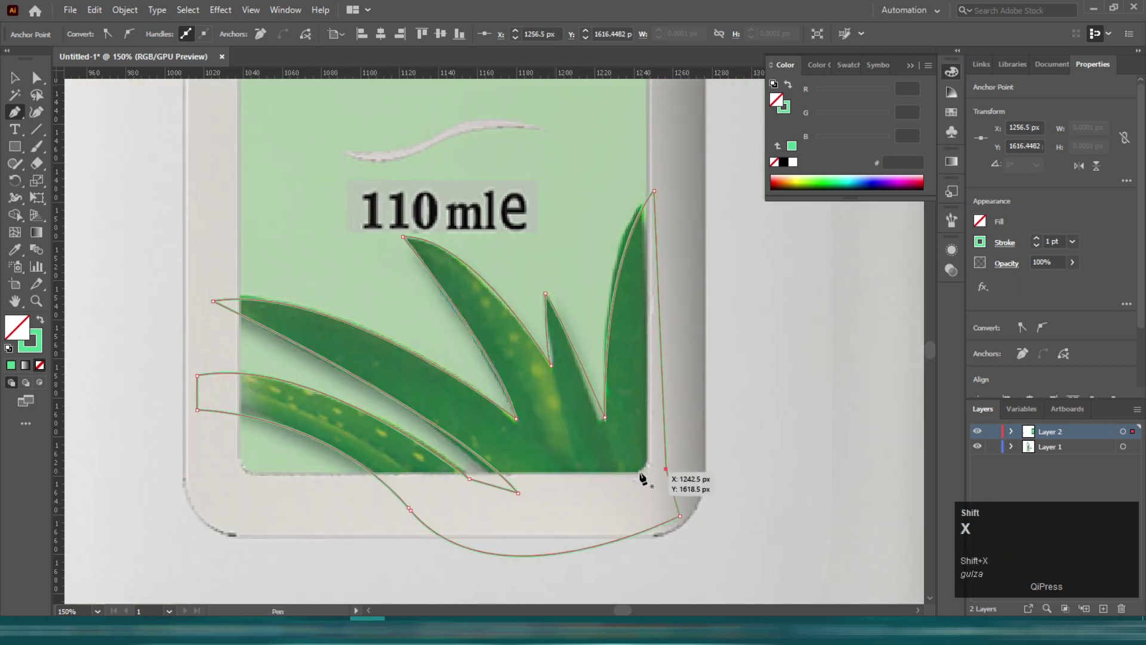
- Swap the aloe shape's green stroke to its fill and move the bottle photo to the right, clear of it
key("shift+x")
key("v")
scroll(422, 423, "down", 2)
left_click_drag(400, 446, 664, 446)
scroll(663, 446, "down", 1)
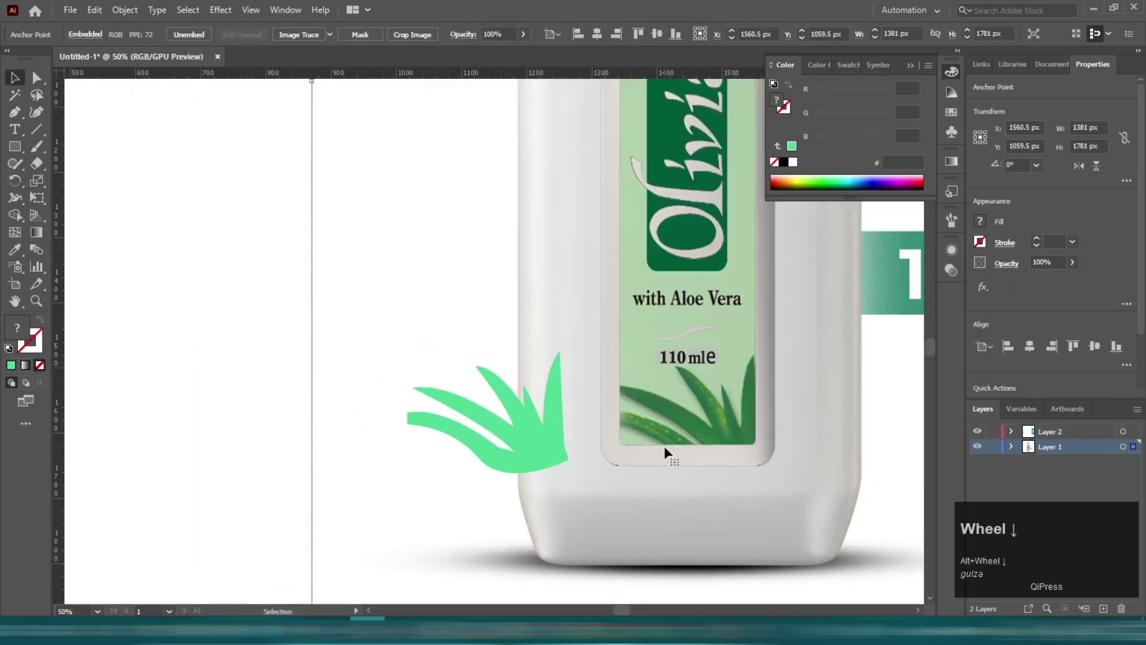
- Move the aloe shape to the right of the bottle and fill it with dark green 2B6A42 sampled from the photo's leaves
left_click(695, 419)
key("v")
scroll(484, 394, "down", 1)
left_click_drag(576, 420, 646, 432)
left_click(359, 413)
key("i")
left_click(452, 401)
key("v")
- Fill the large label rectangle with the pale green sampled from the bottle photo's label and darken it to 8CBA7F
scroll(646, 433, "down", 3)
left_click(692, 334)
scroll(398, 391, "up", 3)
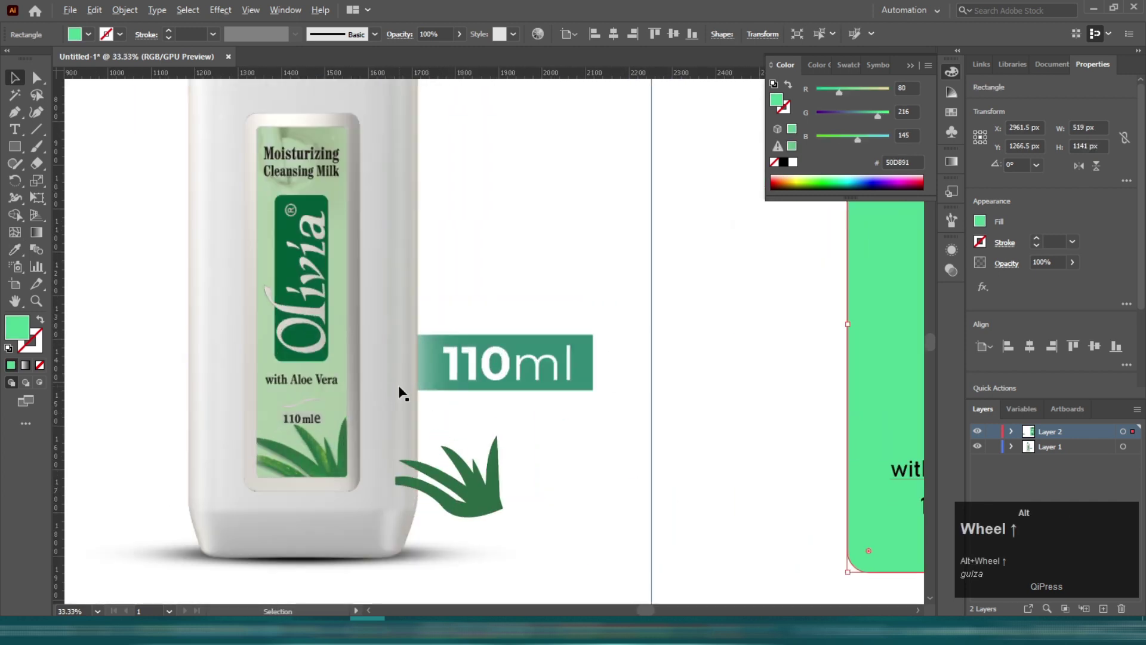
key("i")
left_click(323, 394)
scroll(330, 388, "down", 2)
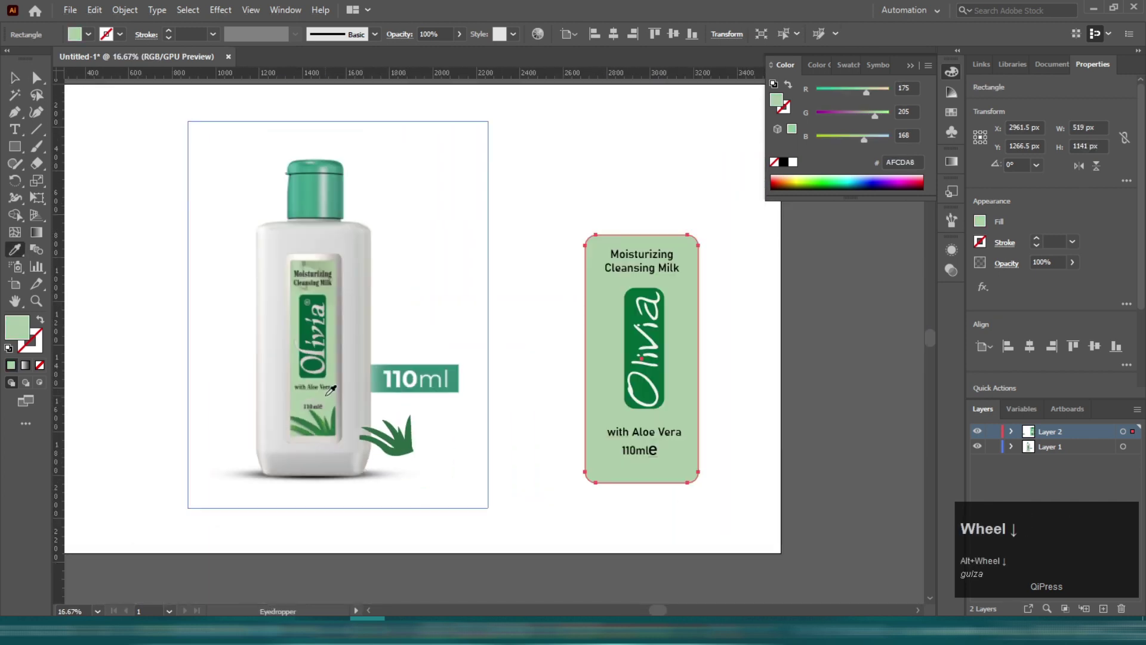
key("v")
double_click(18, 326)
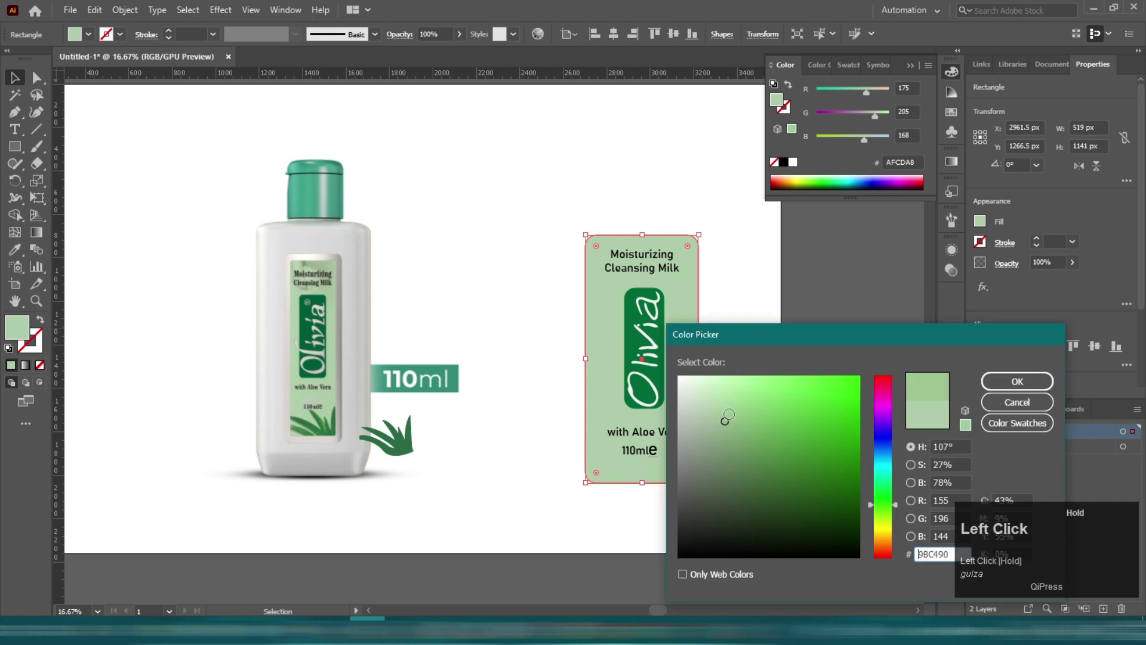
left_click(1017, 381)
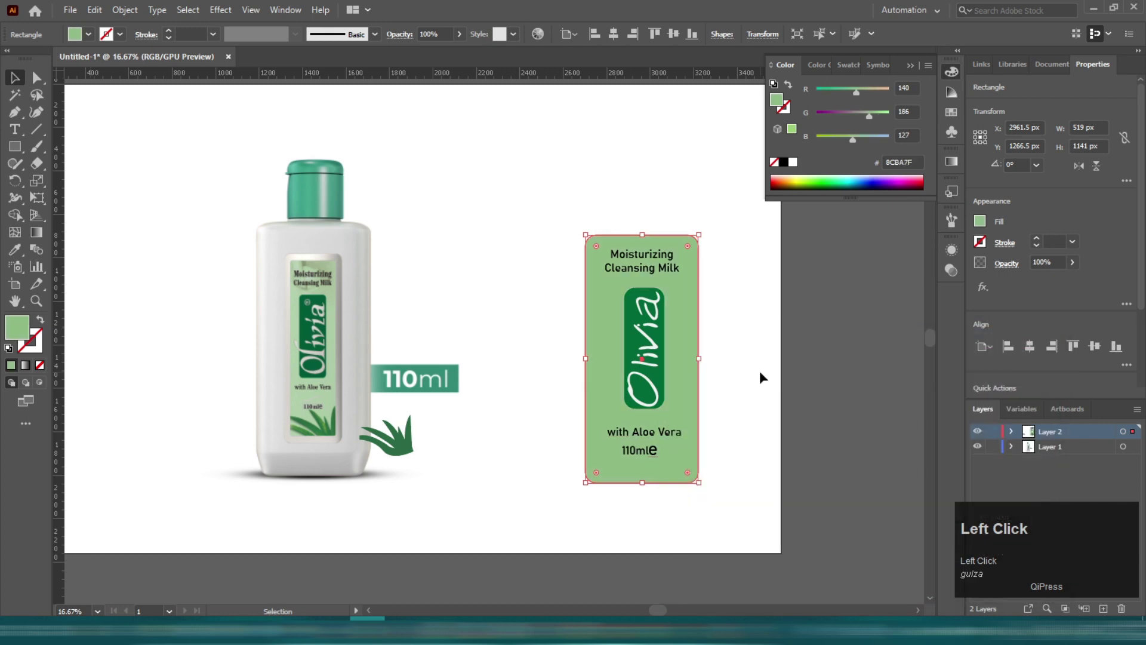
left_click(759, 371)
- Move the aloe shape across the artboard to the lower end of the green label
left_click_drag(494, 468, 421, 422)
left_click_drag(313, 410, 410, 456)
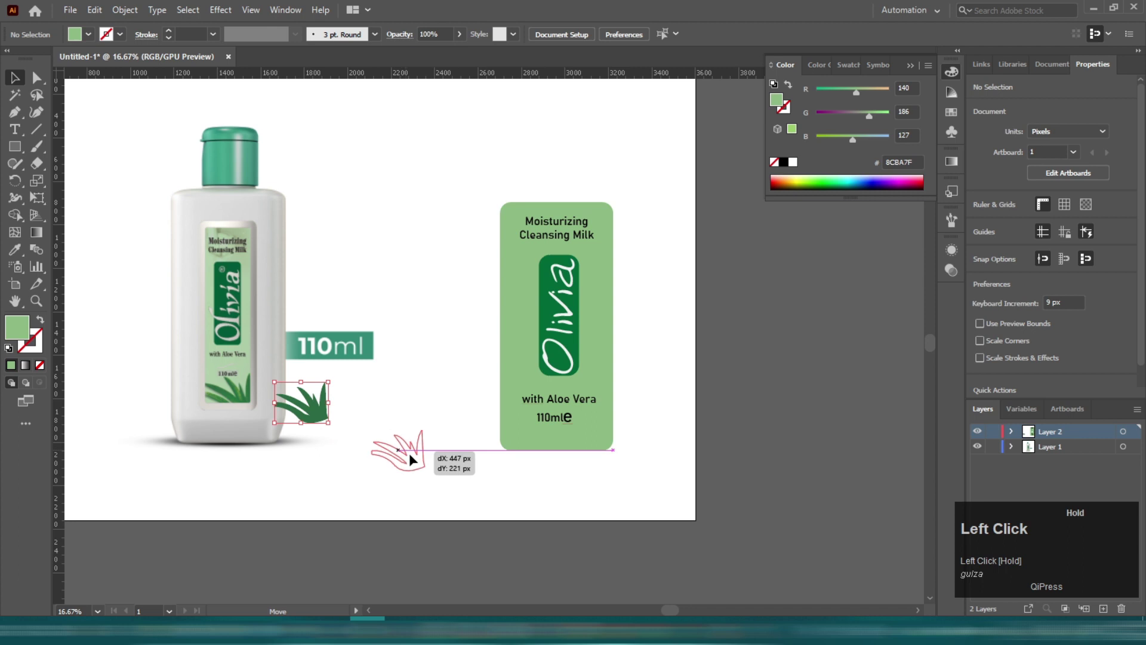
left_click_drag(515, 480, 516, 482)
- Narrow the large label rectangle from both sides to about 433 px wide
key("ctrl+plus")
left_click(484, 281)
left_click_drag(484, 284, 497, 283)
left_click_drag(652, 293, 638, 283)
left_click(685, 307)
- Scale the aloe shape up proportionally to about 442 px wide and fit it over the label's lower end
left_click_drag(553, 534, 542, 451)
scroll(619, 453, "down", 1)
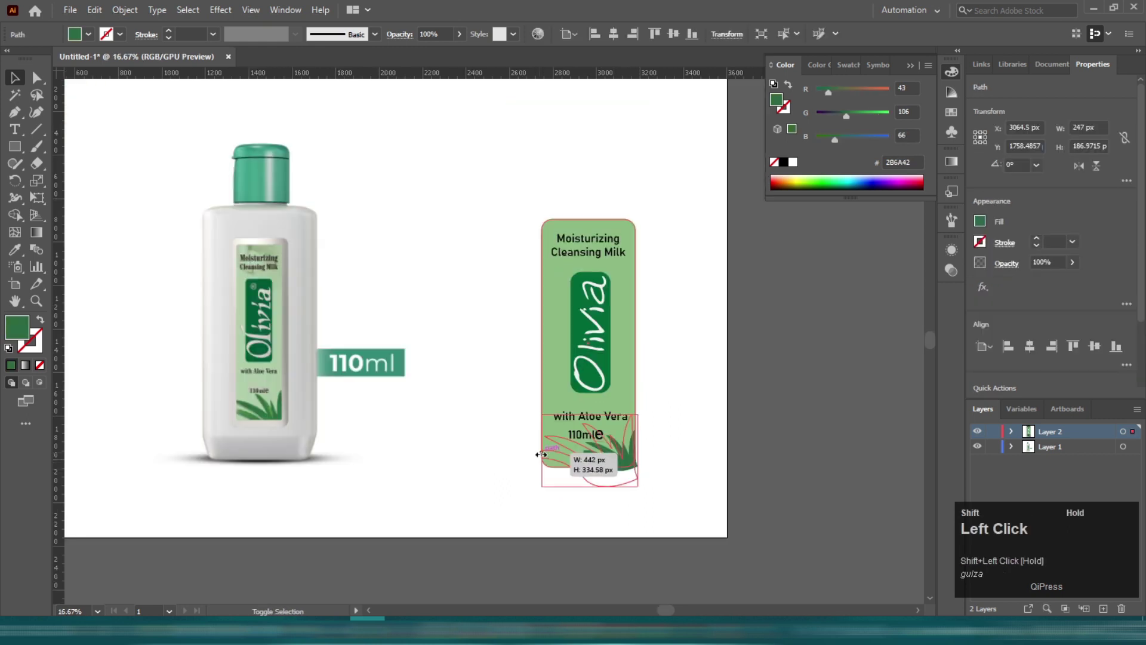
left_click(657, 450)
scroll(619, 462, "up", 2)
left_click(619, 468)
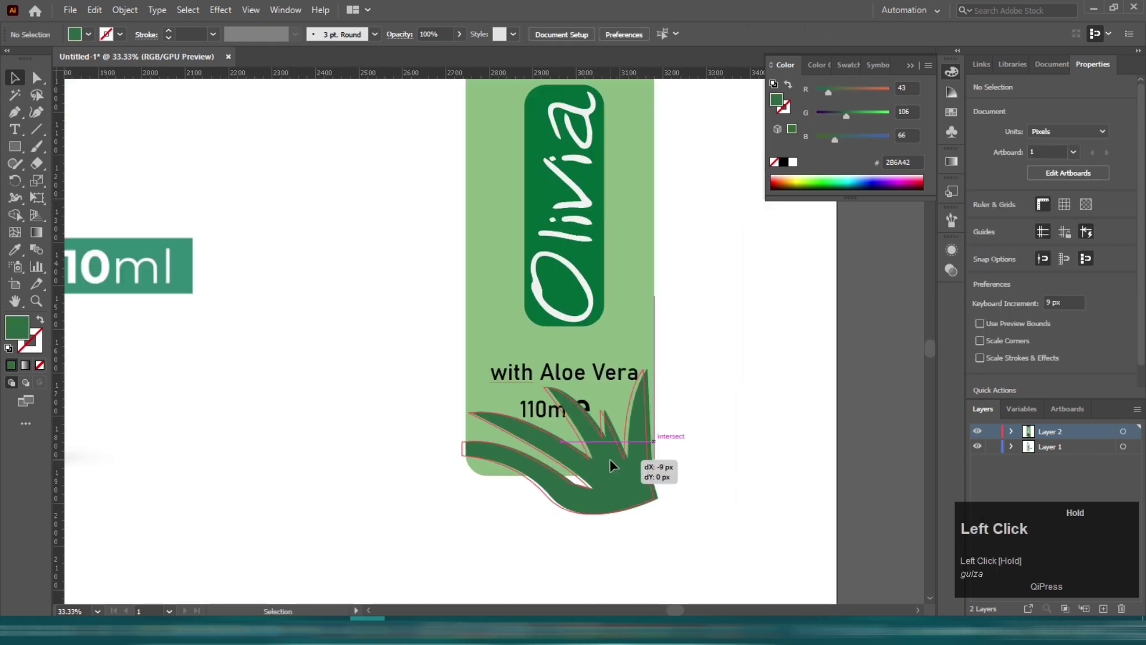
- Bring "with Aloe Vera" and "110mle" in front of the leaves and shift them up towards the "Olivia" block
left_click(524, 417)
left_click(599, 373, "shift")
key("ctrl+shift+bracketright")
scroll(441, 354, "up", 1)
left_click(564, 414, "shift")
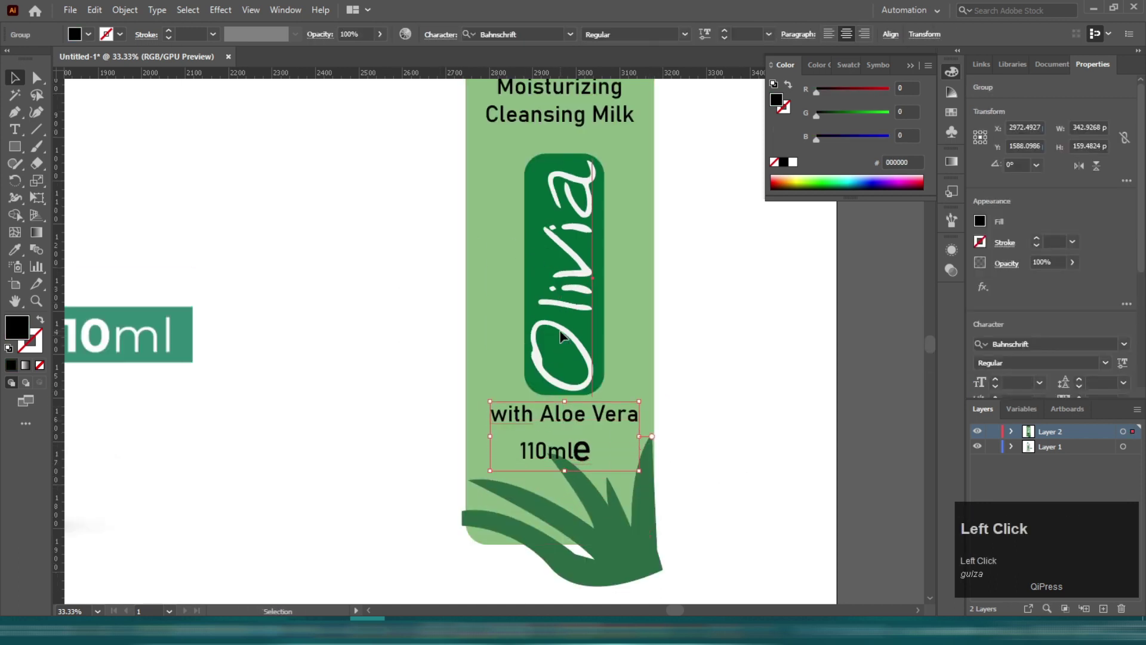
- Nudge the "Olivia" block and the "Moisturizing Cleansing Milk" heading upwards on the label
left_click(566, 191)
scroll(624, 254, "up", 1)
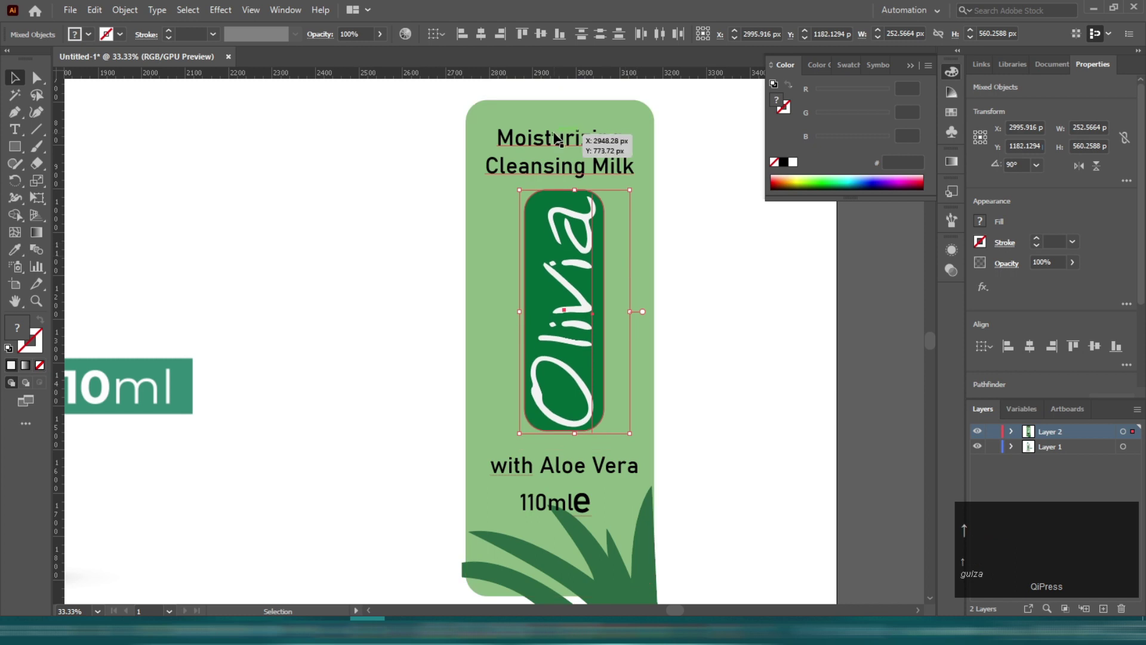
left_click(632, 158)
- Trim away the parts of the aloe leaves that overhang the label rectangle with the Shape Builder tool
scroll(651, 311, "down", 2)
left_click(564, 486)
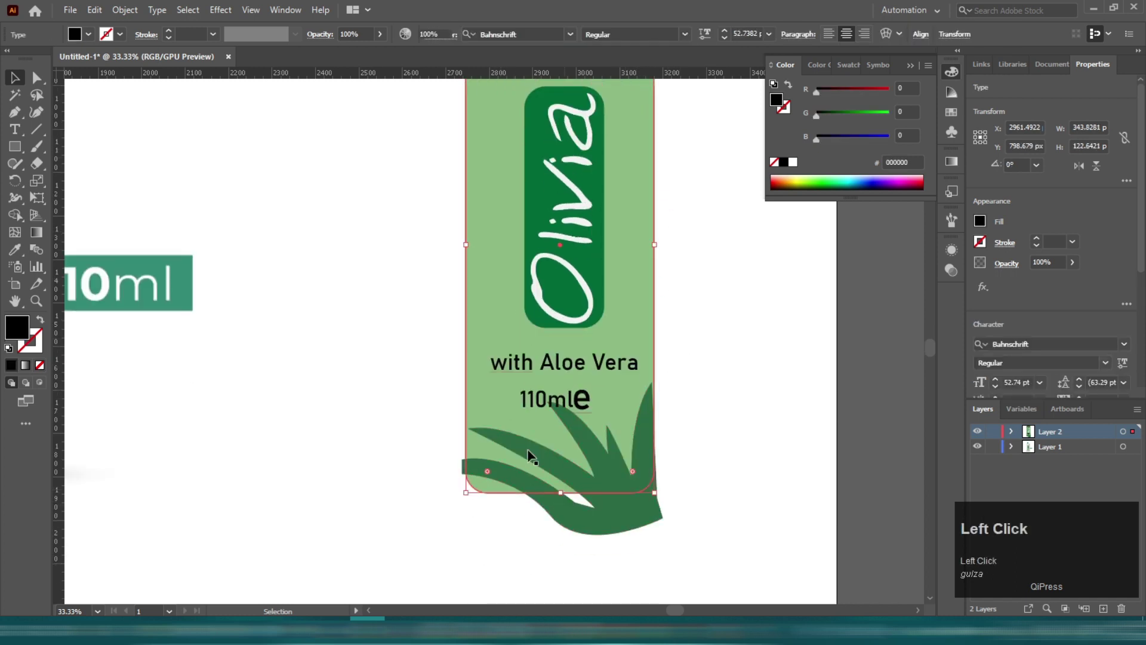
left_click(621, 528, "shift")
left_click(15, 214)
scroll(596, 548, "up", 1)
left_click(597, 487, "alt")
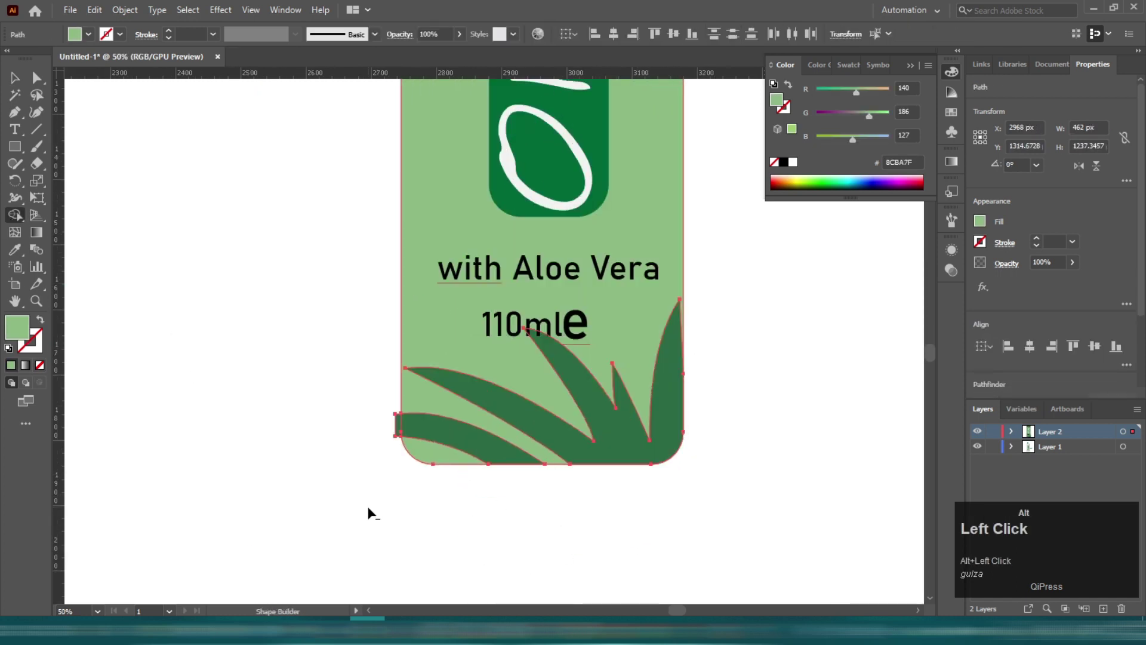
scroll(486, 235, "up", 3)
scroll(445, 295, "down", 4)
scroll(622, 394, "up", 1)
key("v")
left_click(617, 407)
scroll(617, 408, "down", 2)
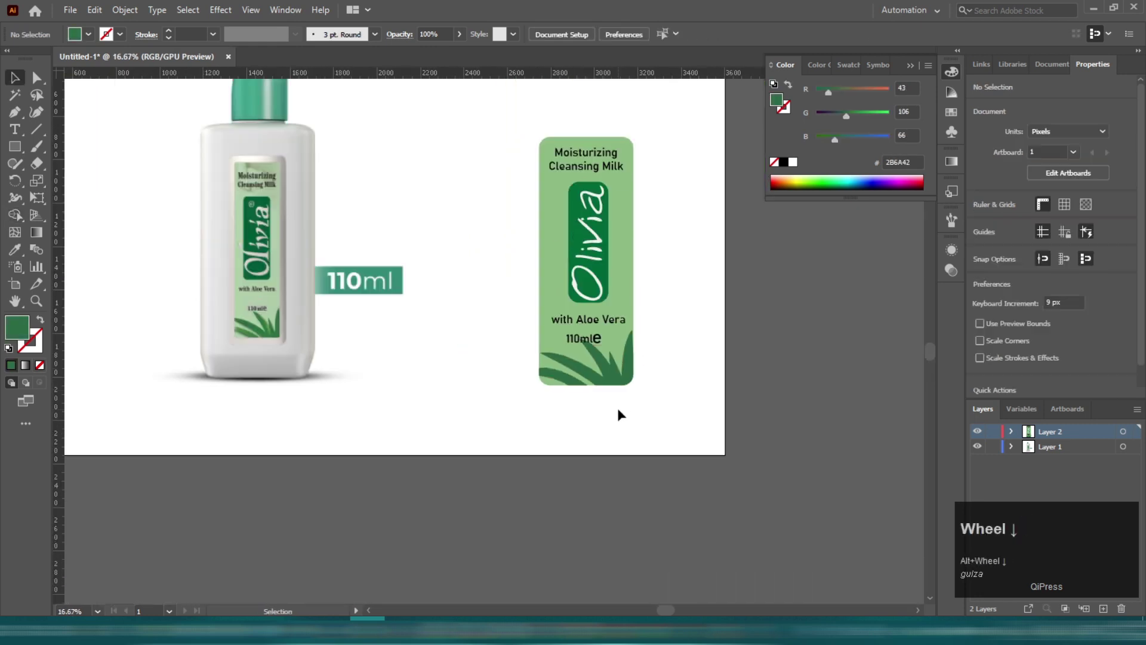
- Duplicate the label rectangle in place as an unfilled outline with a 33 pt stroke in pale green E9F4E6
scroll(621, 417, "up", 1)
scroll(669, 433, "up", 3)
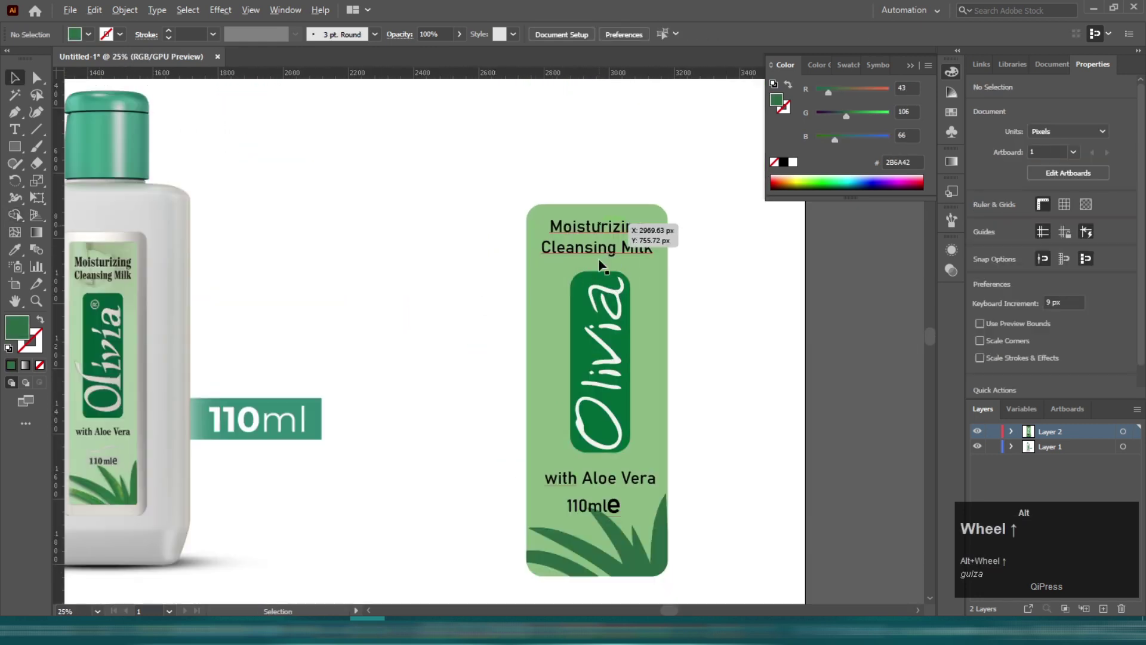
left_click(544, 300)
key("ctrl+f")
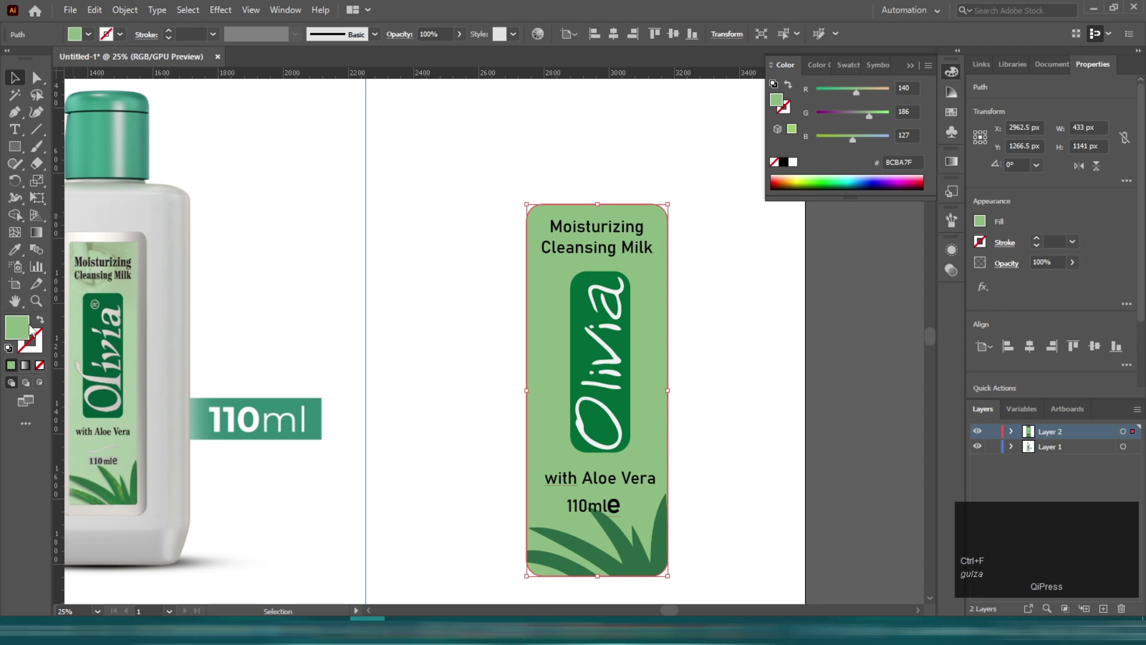
key("shift+x")
double_click(32, 344)
left_click(709, 392)
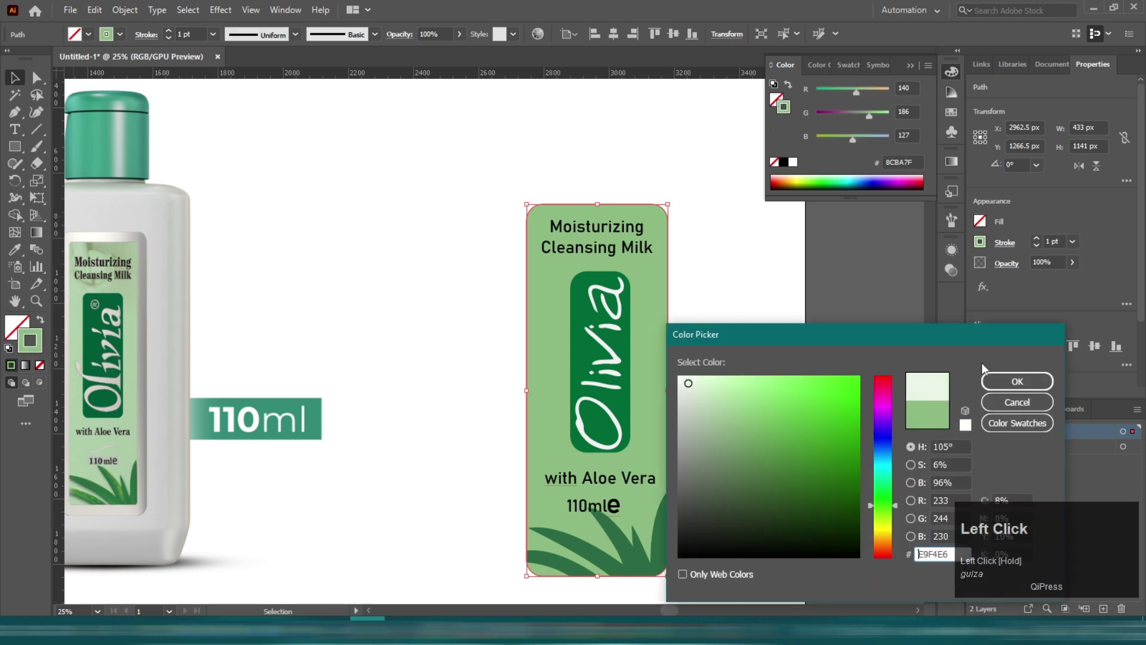
left_click(986, 379)
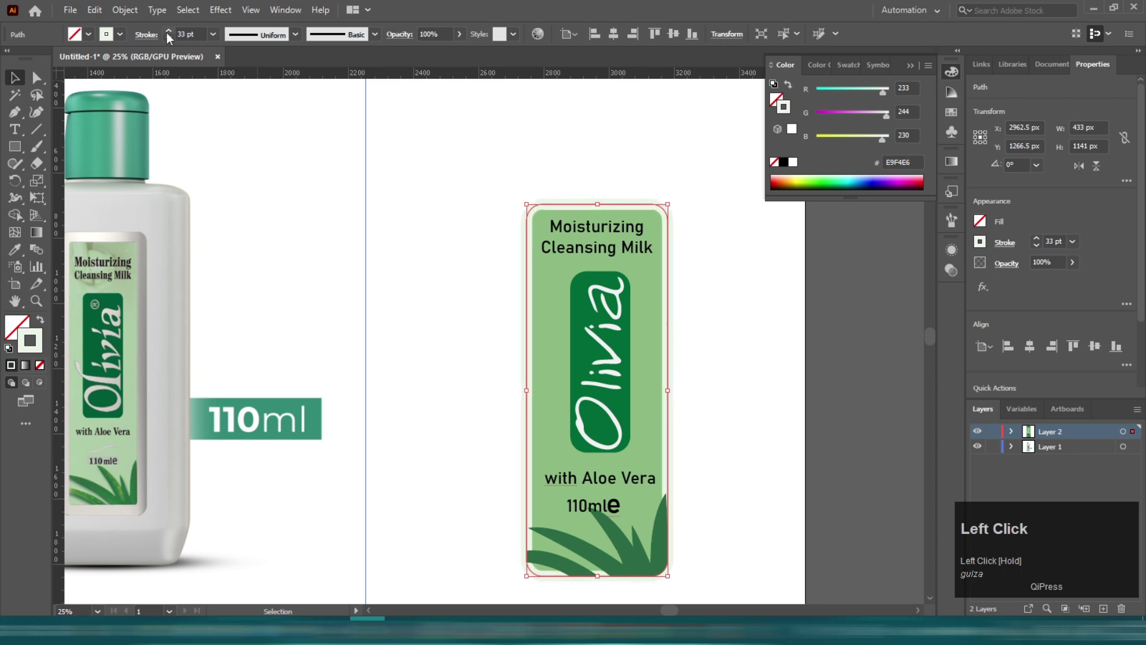
- Expand the pale label outline into a filled frame shape
left_click(125, 10)
left_click(206, 178)
key("Return")
left_click(549, 154)
- Move the whole label off the artboard to its right and bring the pale frame in front of the leaves
scroll(549, 154, "down", 2)
left_click_drag(545, 412, 719, 406)
scroll(615, 263, "up", 2)
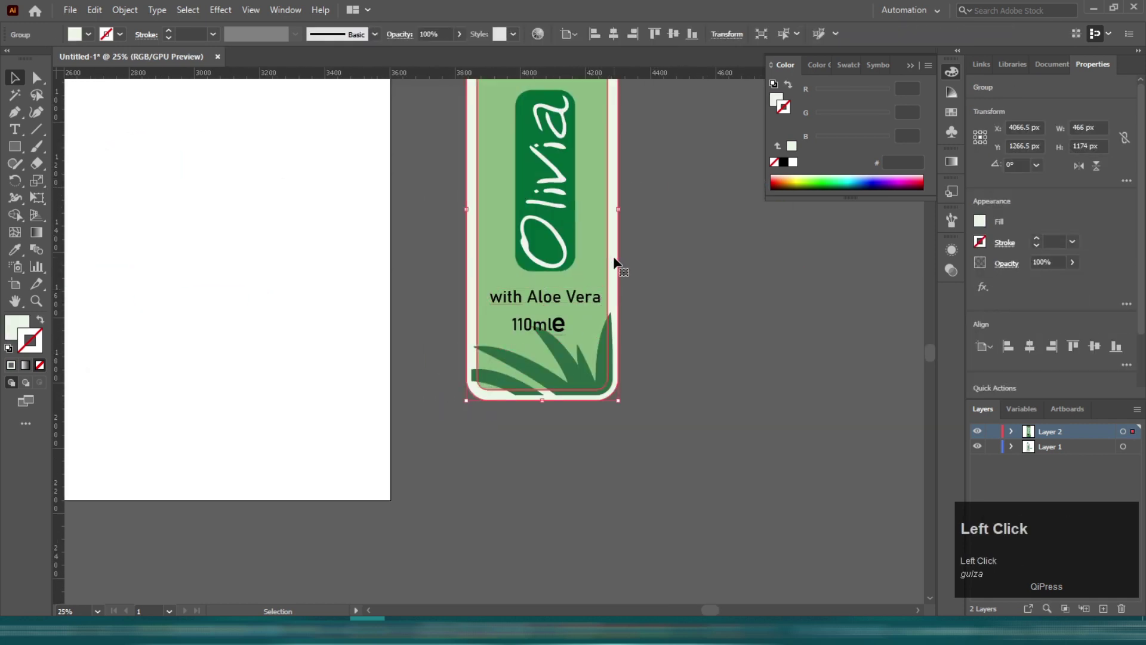
left_click(659, 435)
scroll(644, 392, "down", 2)
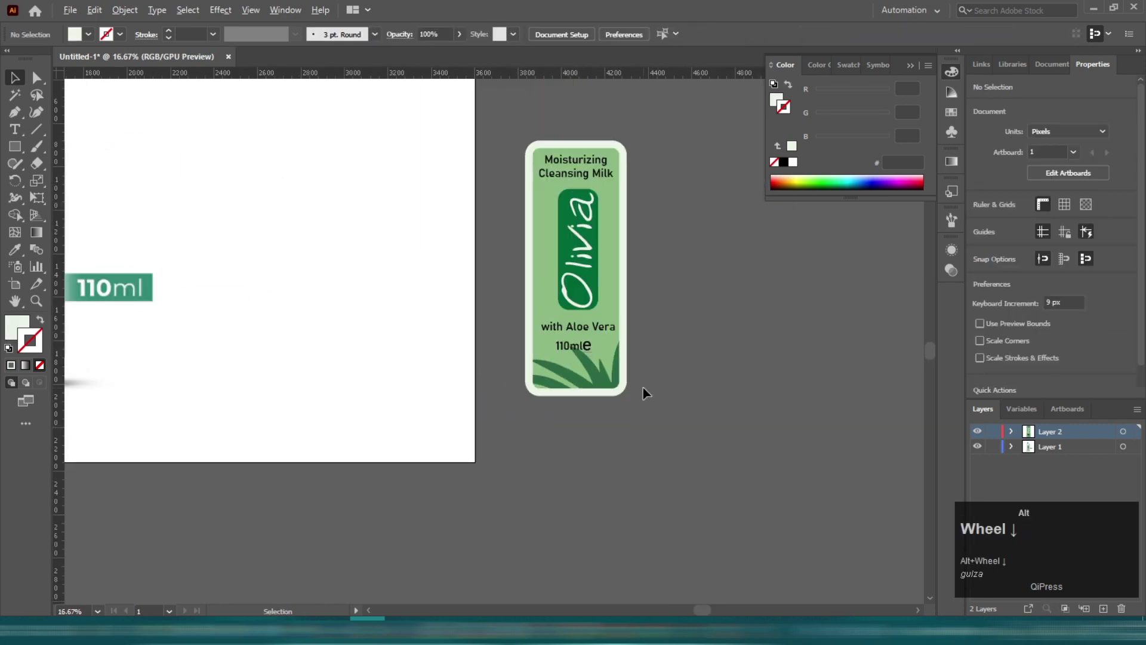
- Group the whole label artwork and save it as a new symbol
left_click_drag(689, 433, 686, 427)
key("ctrl+g")
left_click(716, 358)
left_click(951, 132)
left_click_drag(558, 296, 830, 157)
left_click(568, 435)
- Add a vertical guide through the bottle and shift the photo to X 1740.5 px so the bottle is centred on it
scroll(418, 358, "left", 5)
left_click_drag(505, 326, 528, 327)
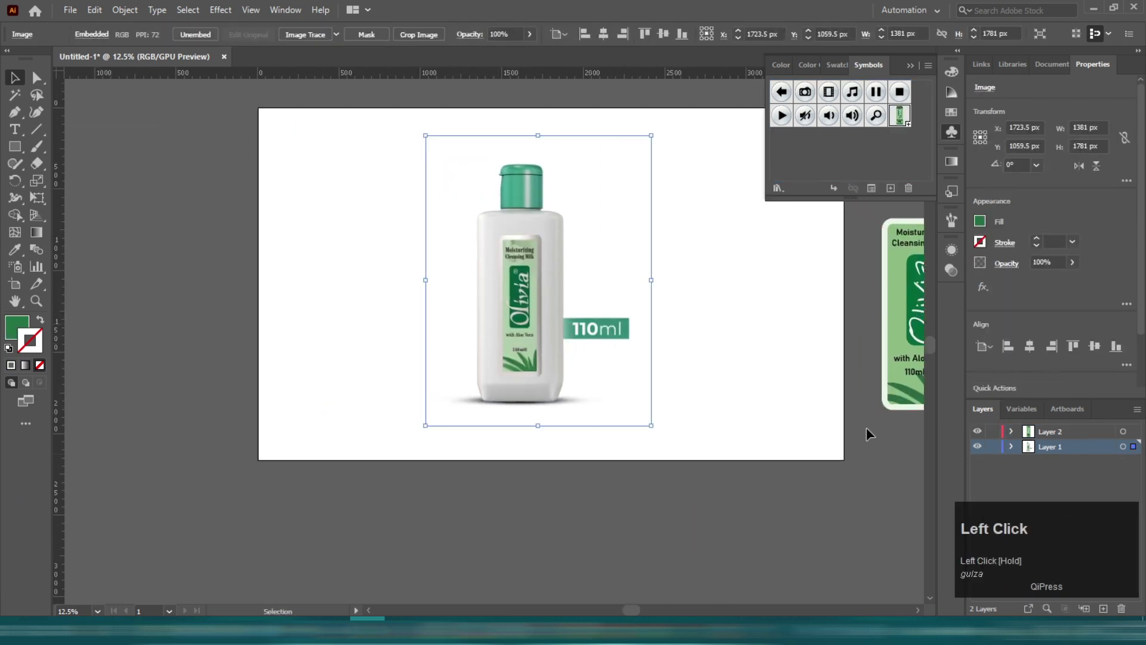
left_click_drag(524, 257, 523, 256)
left_click(285, 10)
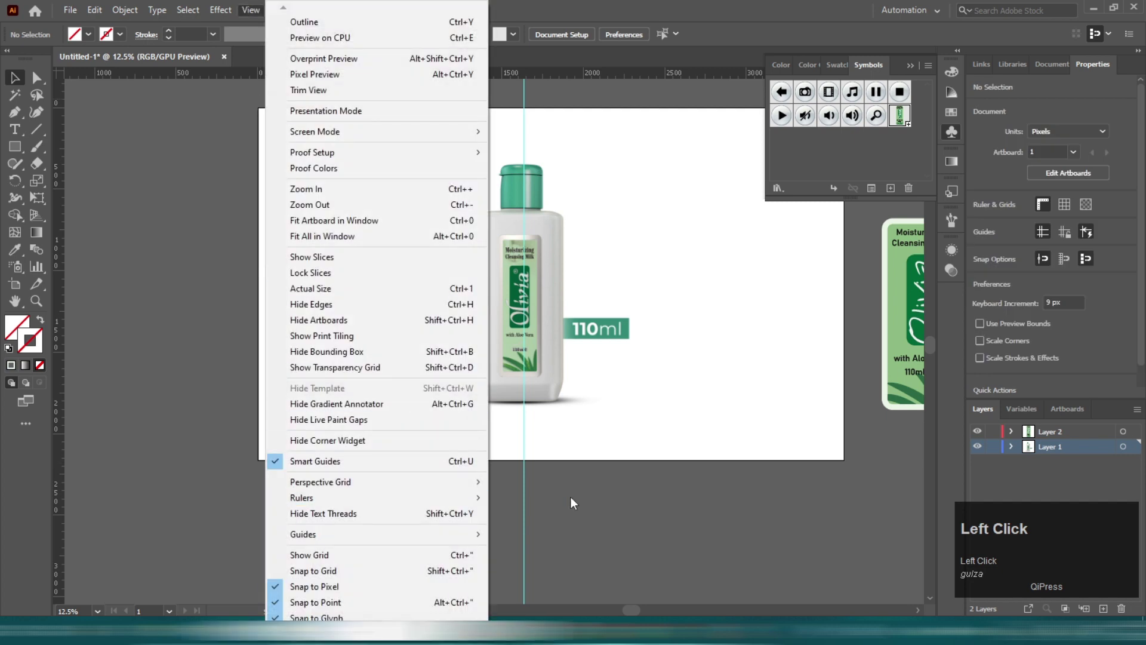
left_click(54, 339)
mouse_move(509, 295)
left_mouse_down()
mouse_move(515, 282)
mouse_move(504, 292)
left_mouse_up()
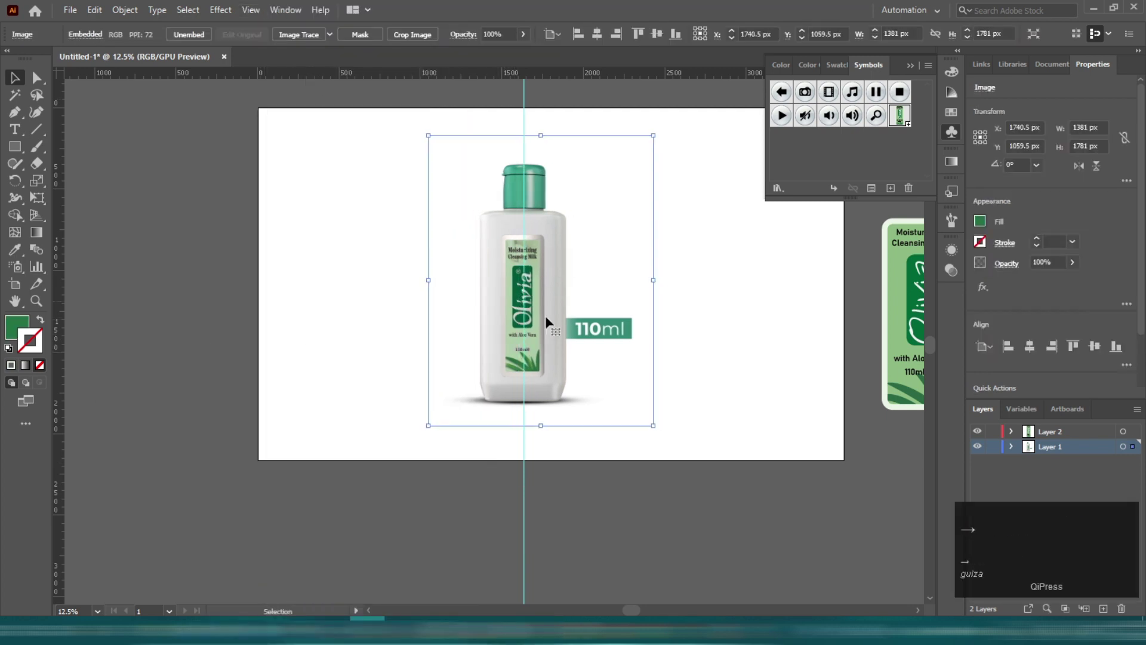
- Outline the right half of the cap on Layer 2 with the Pen tool, starting at the guide, and show it as stroke only
left_click(1066, 431)
scroll(519, 156, "up", 5)
key("p")
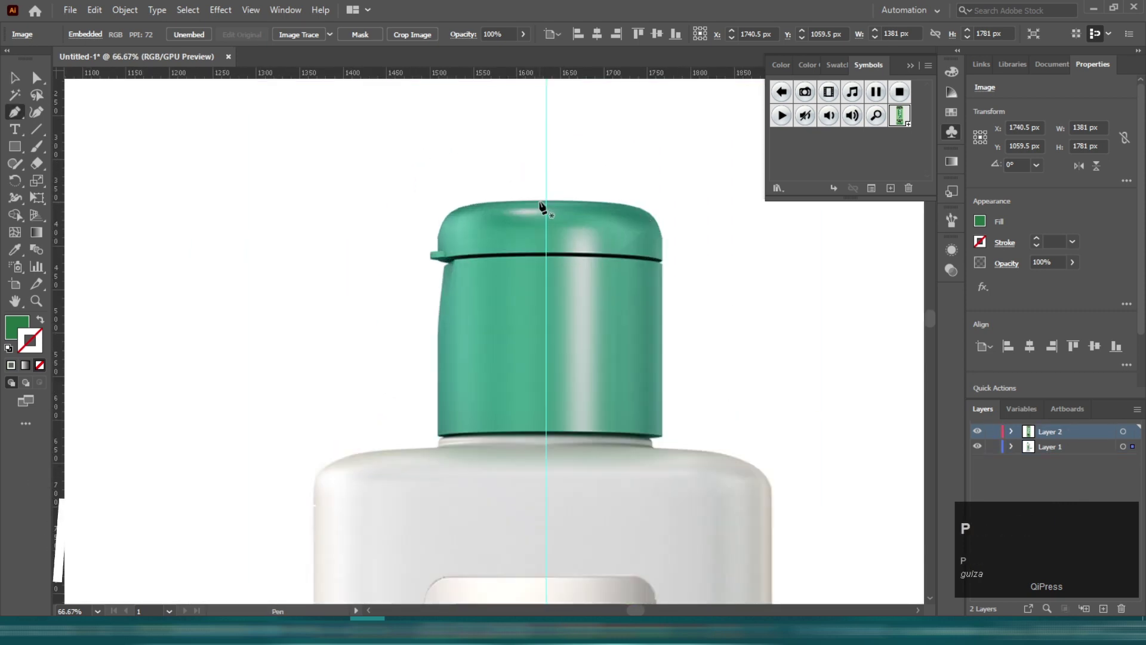
left_click(546, 199)
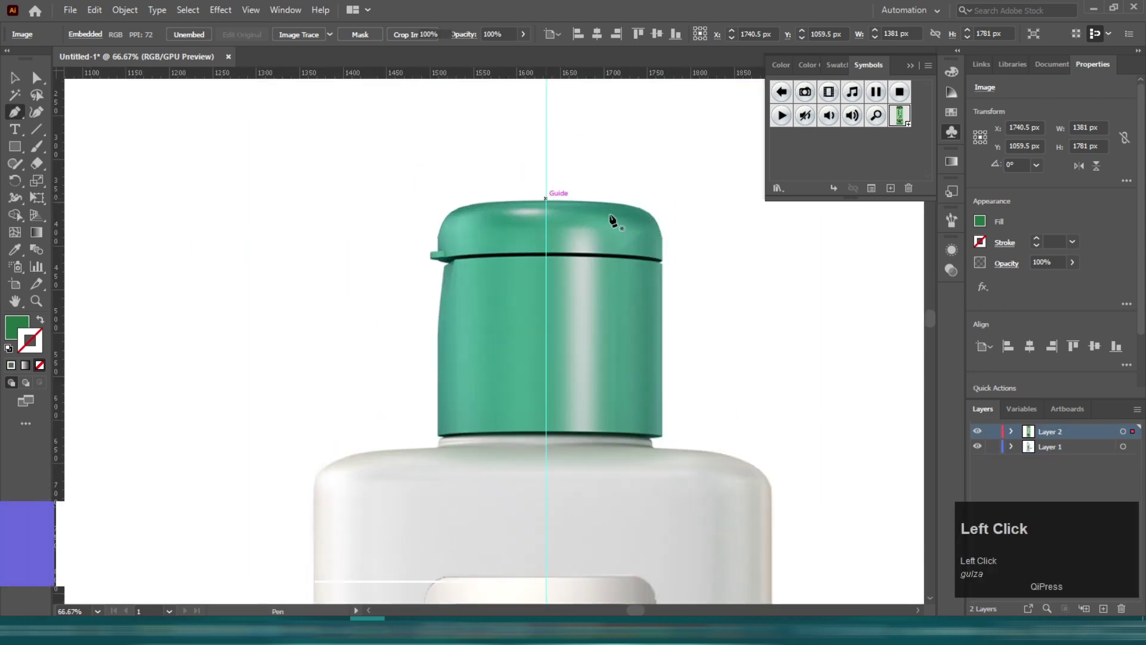
left_click(662, 198, "shift")
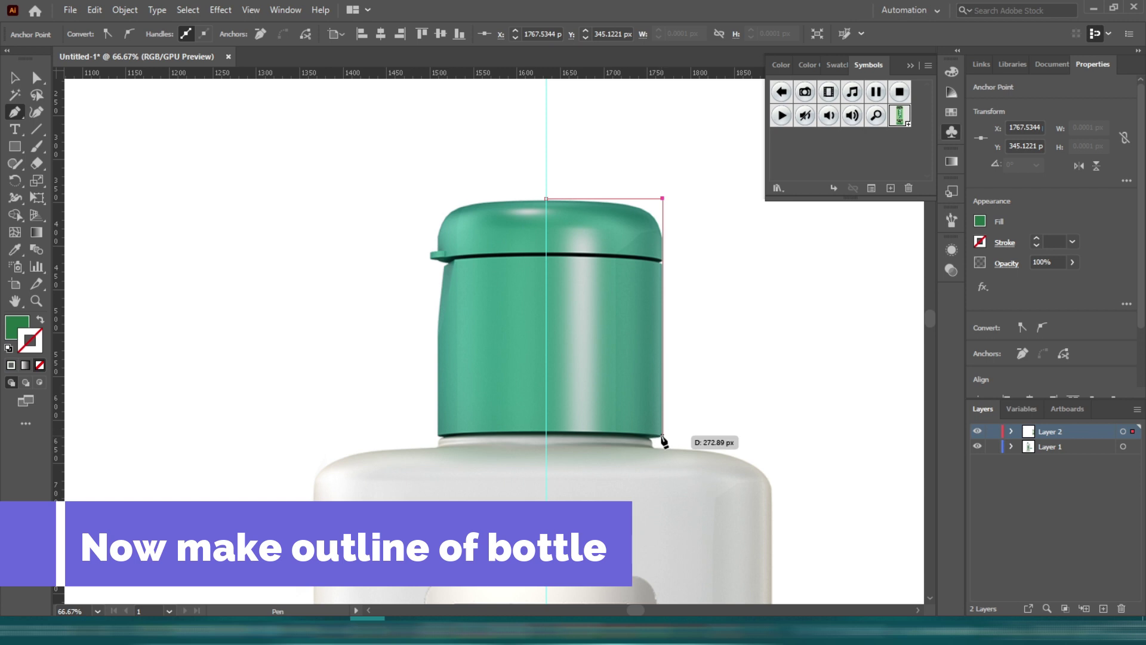
left_click(662, 435)
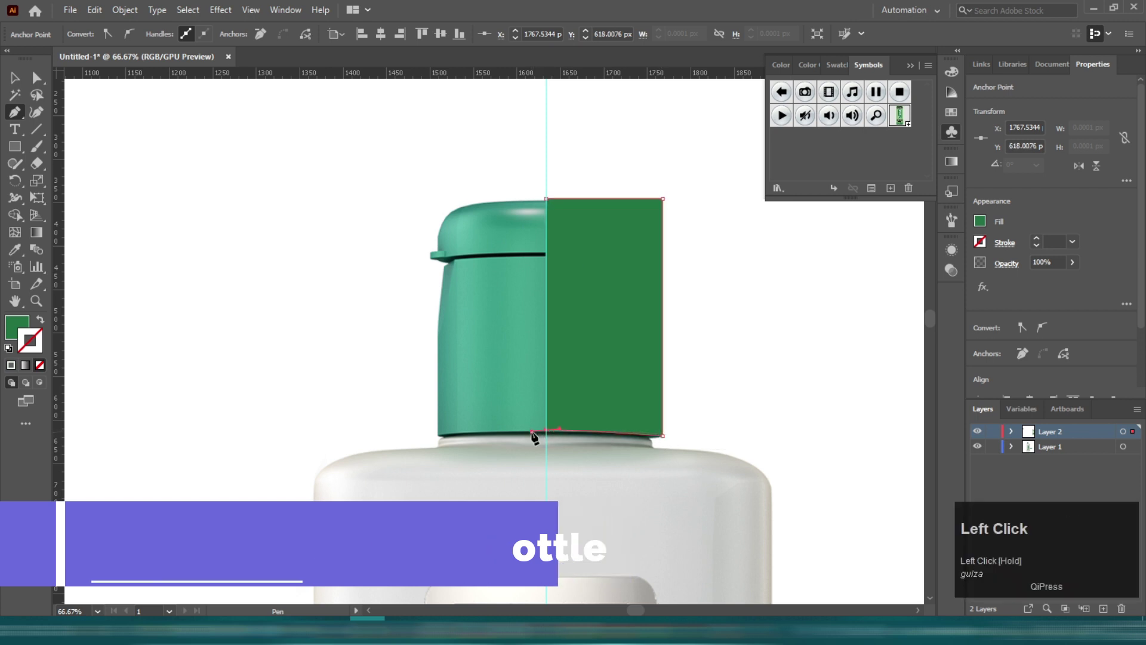
left_click(546, 435)
key("x")
- Start the bottle body's outline beneath the cap and down the right side of the neck, with the green as stroke only
scroll(657, 411, "down", 2)
key("v")
scroll(656, 387, "up", 3)
key("p")
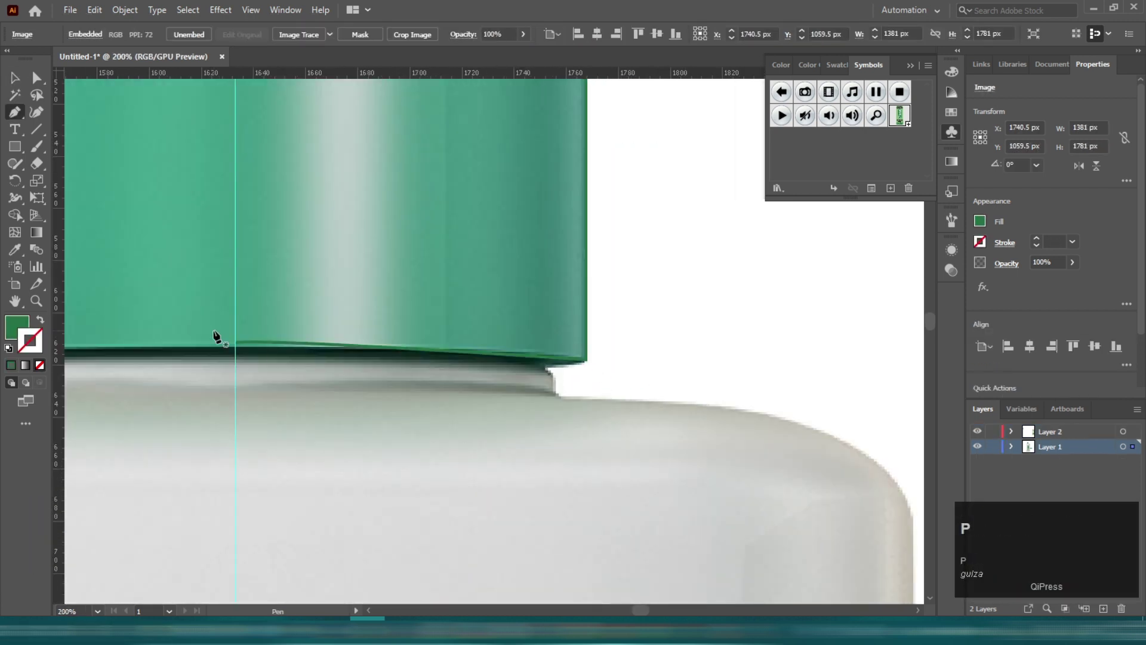
left_click(542, 356)
scroll(546, 365, "up", 4)
left_click_drag(550, 369, 527, 362)
scroll(535, 461, "down", 4)
key("shift+x")
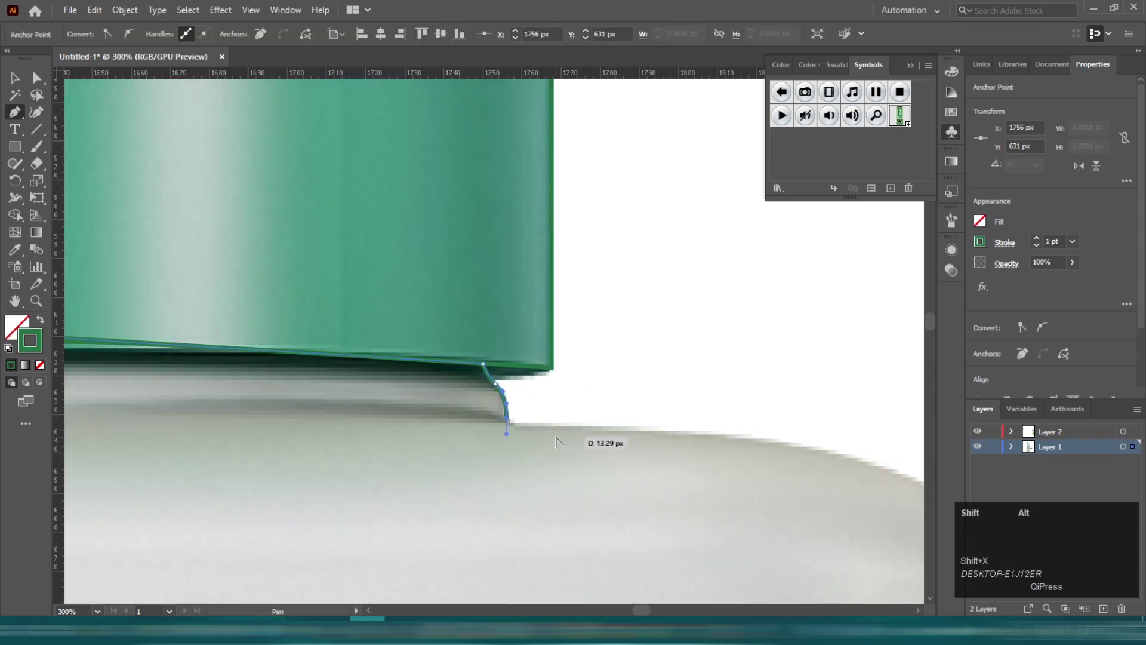
- Continue the body outline over the right shoulder and down the straight right side of the bottle
scroll(410, 376, "up", 2)
left_click_drag(373, 349, 461, 374)
key("ctrl+z")
scroll(568, 374, "down", 3)
left_click_drag(569, 374, 580, 424)
scroll(580, 424, "down", 4)
scroll(545, 381, "down", 3)
left_click(545, 383)
scroll(547, 396, "up", 2)
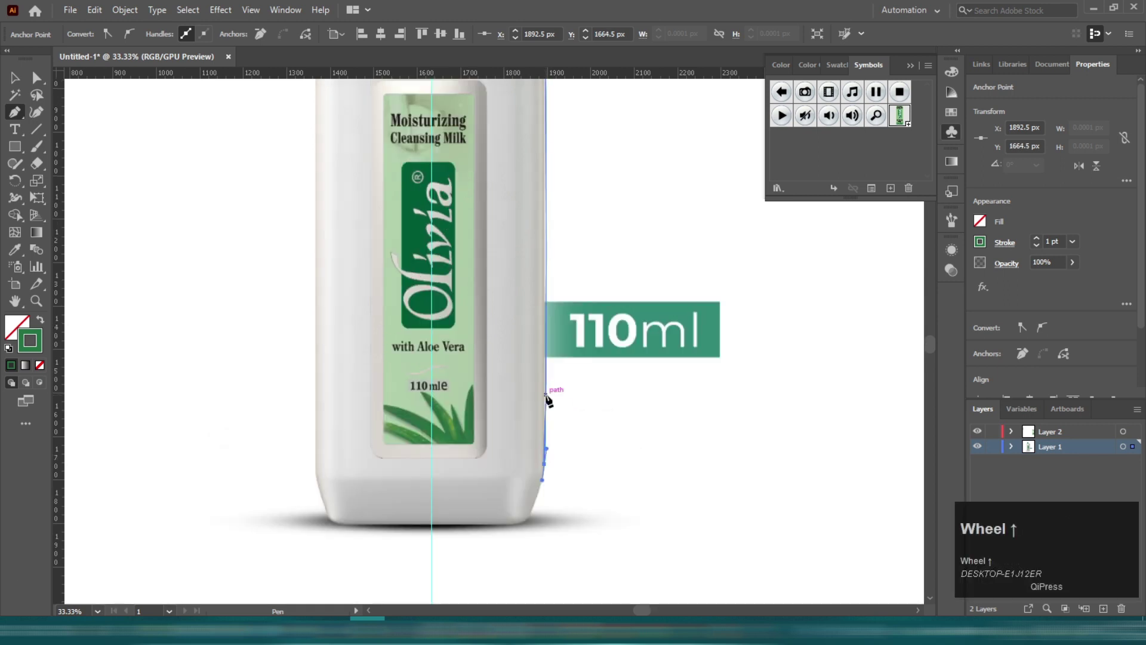
- Curve the body outline along the tapered lower right side of the bottle
scroll(546, 471, "up", 5)
scroll(572, 279, "down", 2)
left_click_drag(513, 328, 451, 329)
key("ctrl+z")
scroll(586, 287, "up", 1)
left_click_drag(559, 328, 556, 336)
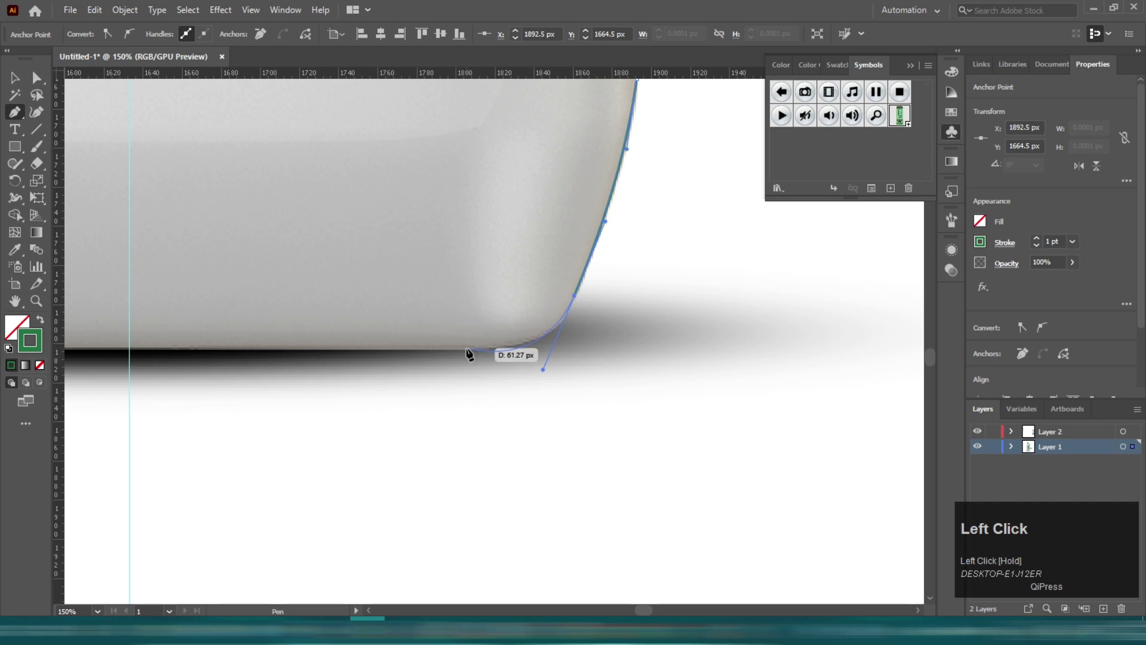
- Round the body outline at the lower right corner and extend it along the bottle's base towards the guide
left_click_drag(455, 358, 455, 361)
key("ctrl+z")
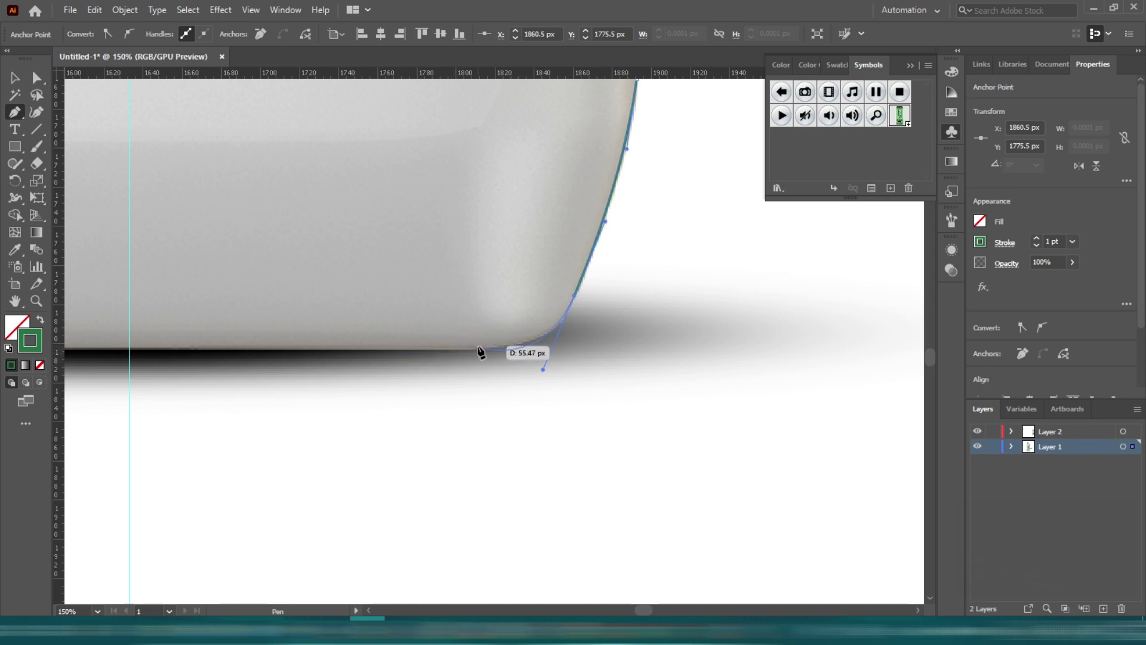
left_click_drag(237, 349, 71, 349)
key("ctrl+z")
key("ctrl+z")
left_click_drag(537, 353, 237, 353)
scroll(449, 394, "up", 3)
scroll(449, 394, "up", 5)
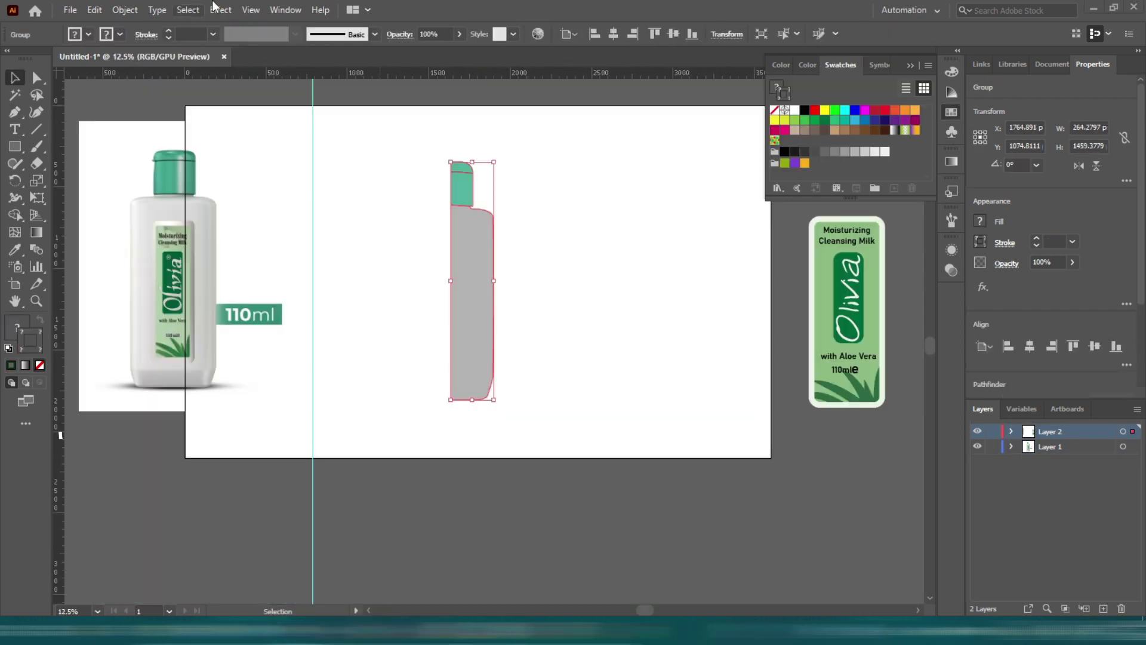
- Apply a 3D Revolve effect to the grouped half-bottle profile, using the Front position
left_click(220, 10)
mouse_move(299, 91)
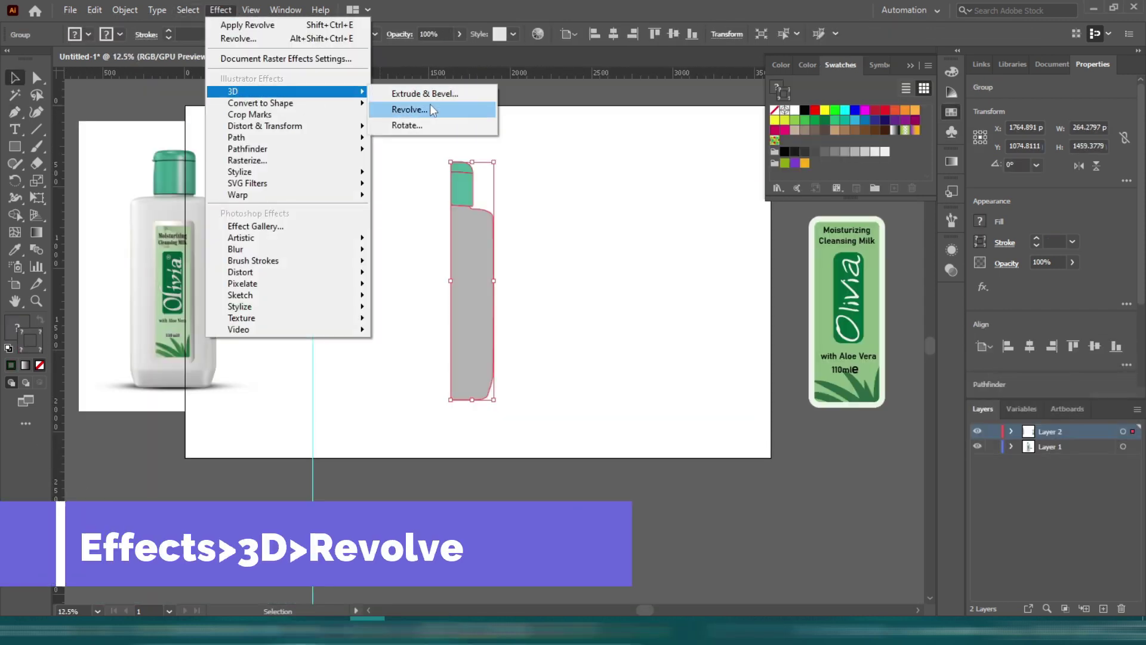
left_click(430, 108)
left_click(757, 112)
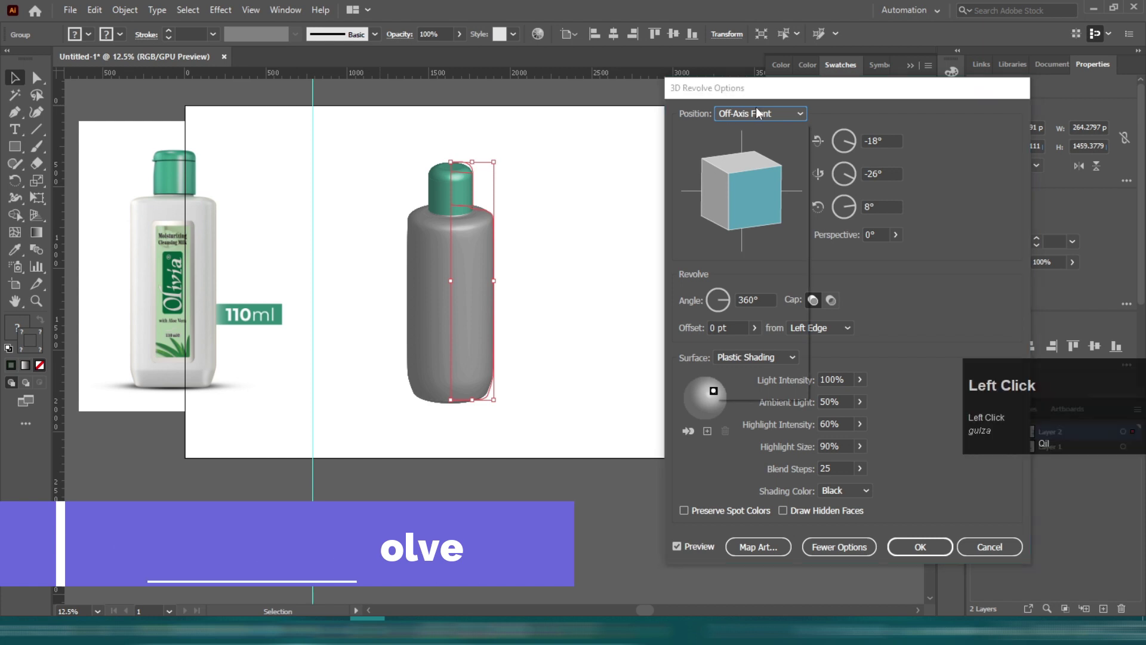
left_click(783, 147)
- Set the revolve's perspective to 20° and its blend steps to 100, and apply the effect
left_click(895, 234)
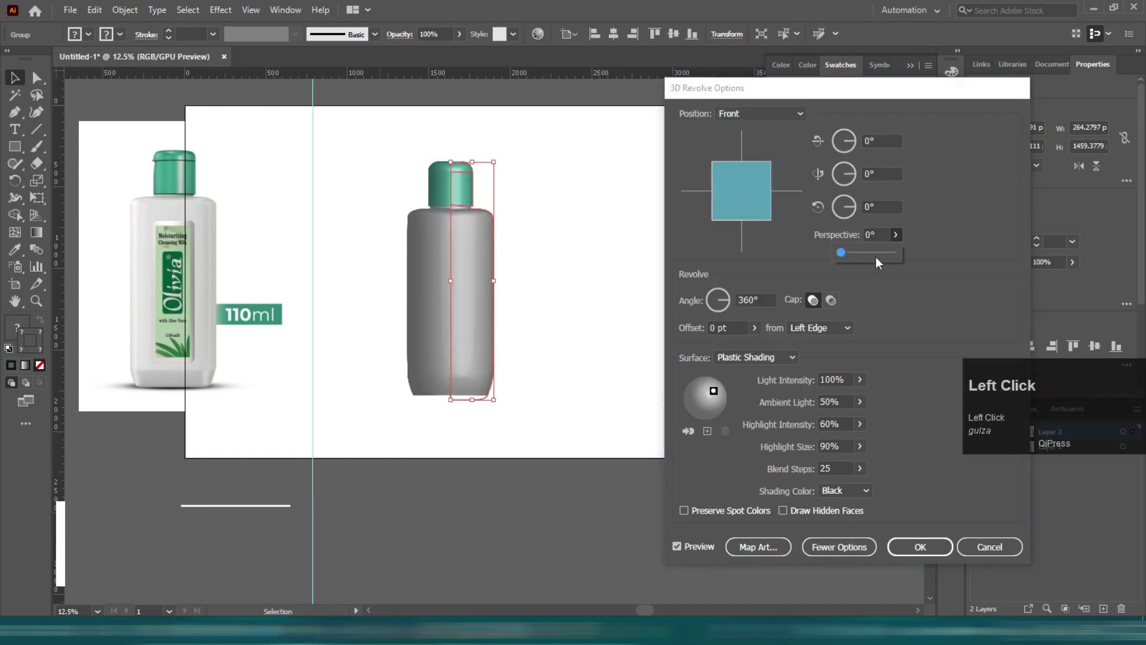
left_click(866, 235)
type("20")
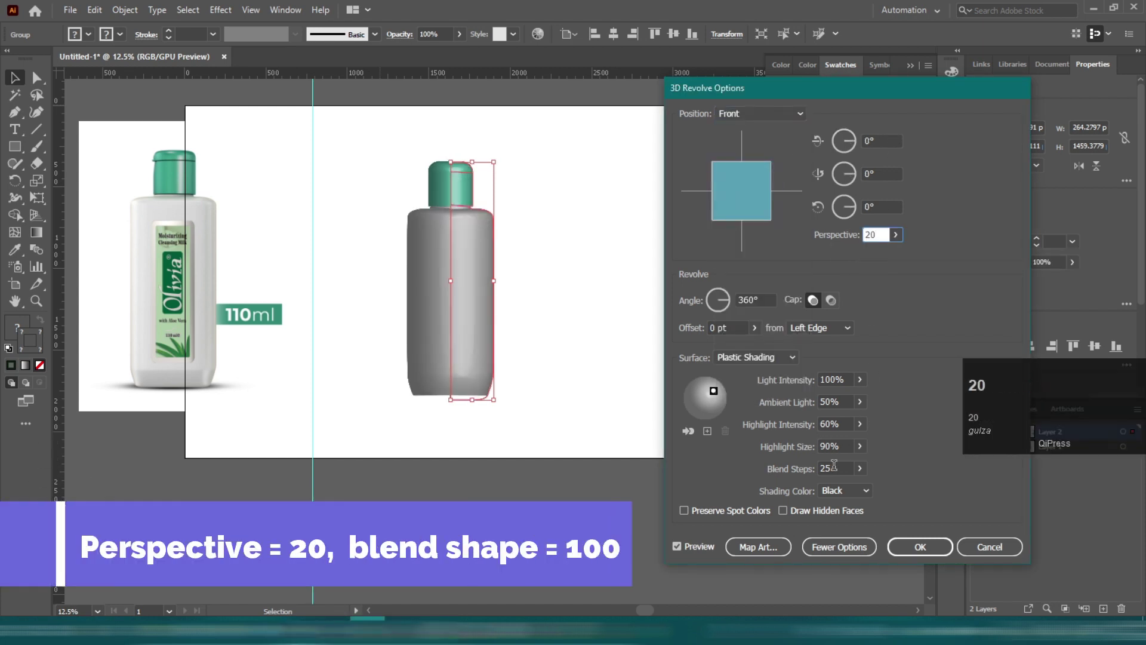
left_click(818, 469)
type("100")
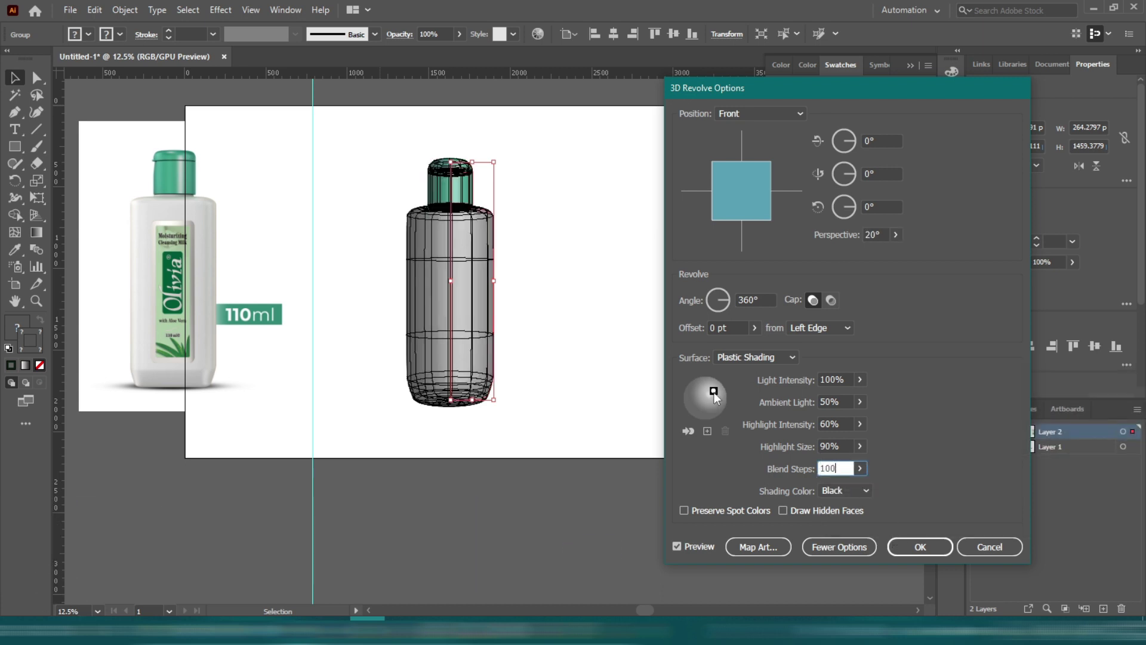
left_click_drag(714, 392, 710, 395)
left_click(918, 548)
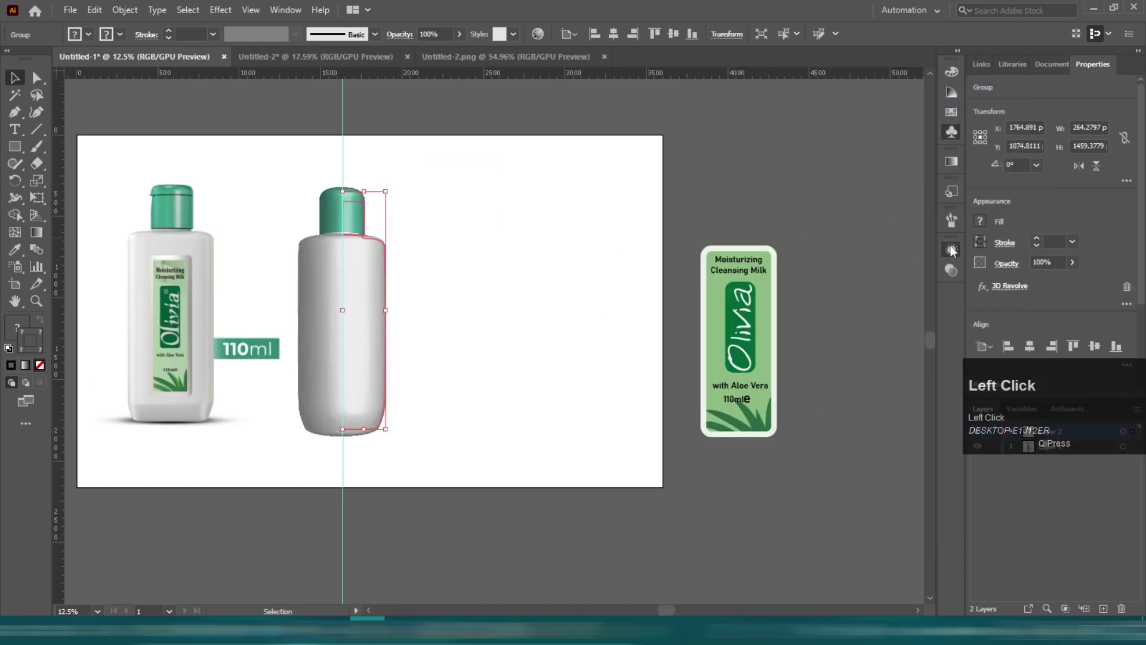
- Reopen the bottle's 3D Revolve effect for art mapping and assign New Symbol 1 to surface 3 of 20
left_click(951, 250)
left_click(822, 298)
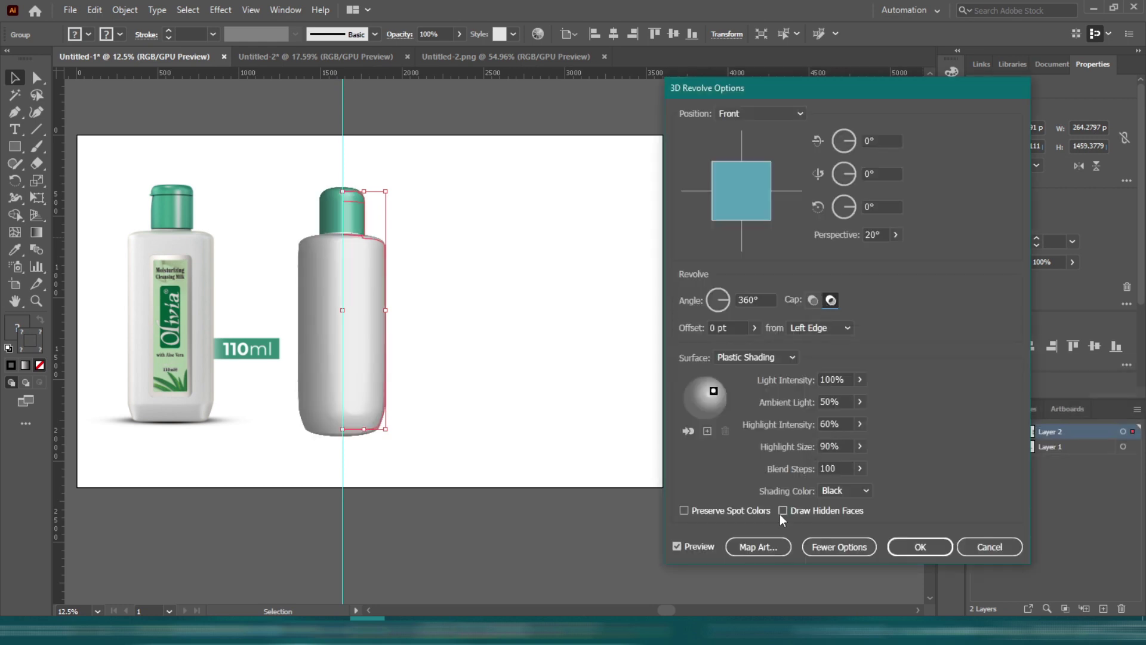
left_click(758, 546)
left_click(968, 114)
left_click(968, 114)
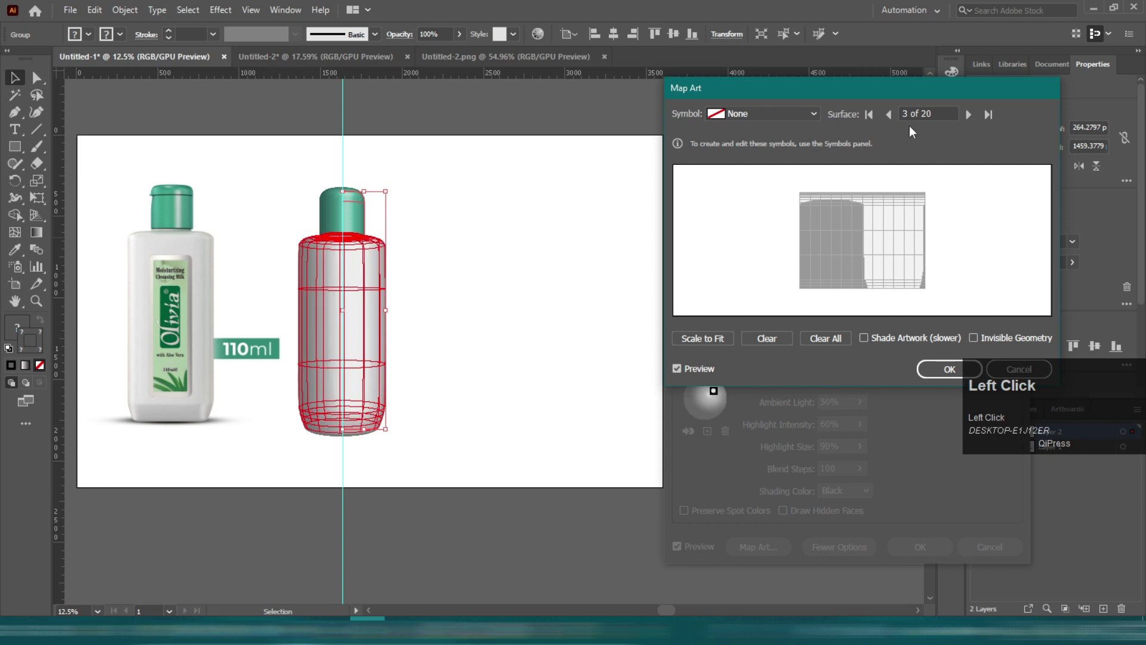
left_click(731, 114)
left_click(772, 337)
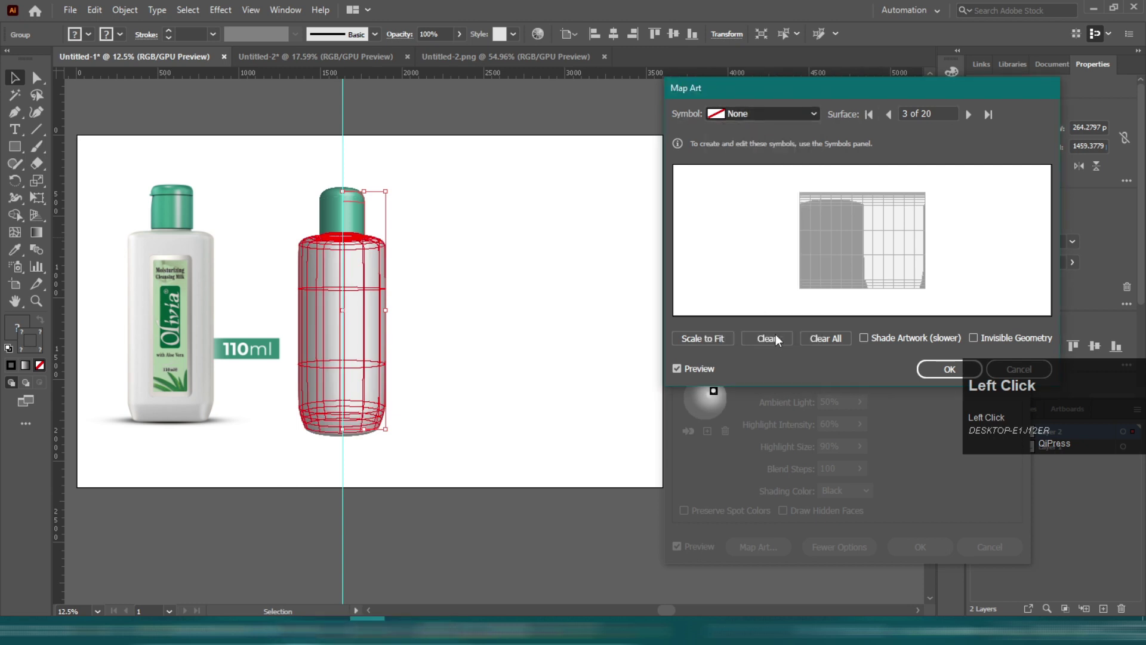
- Position the mapped label symbol on the visible body surface, centred on the bottle's front, and apply the mapping
left_click_drag(864, 244, 884, 267)
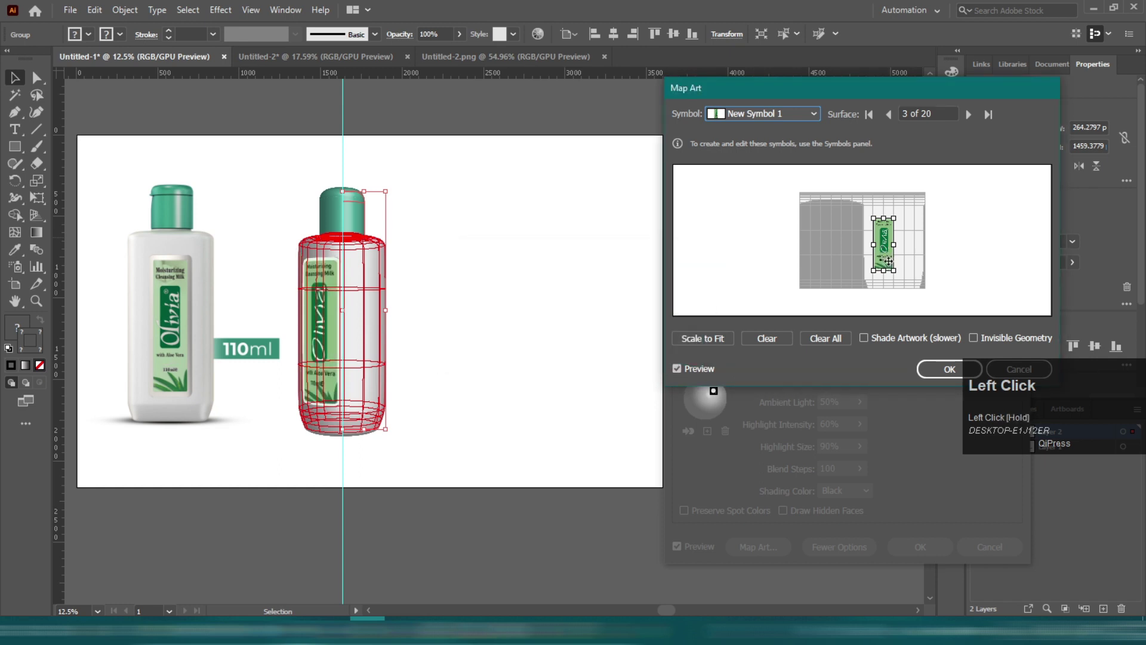
left_click_drag(884, 251, 892, 251)
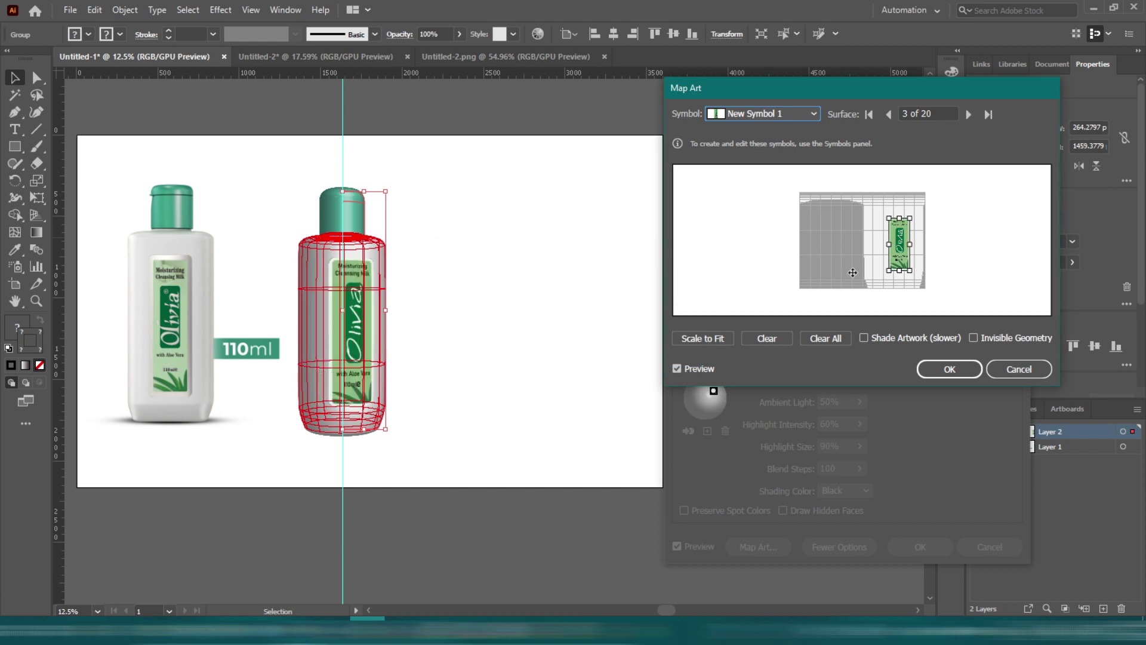
left_click_drag(901, 256, 897, 255)
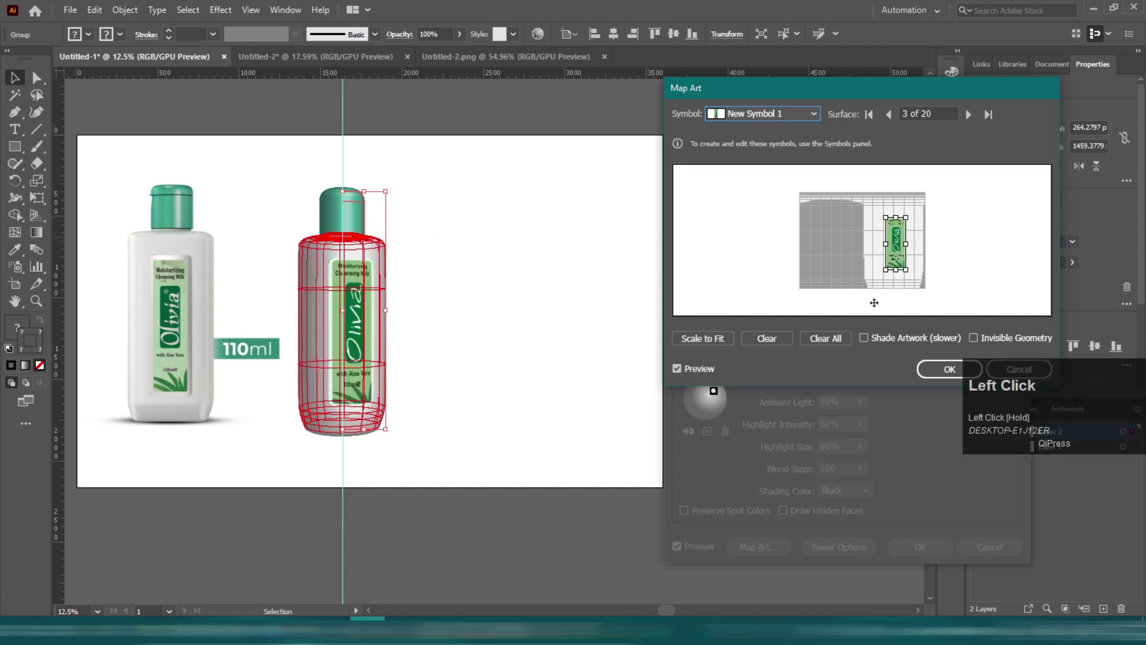
left_click(894, 253)
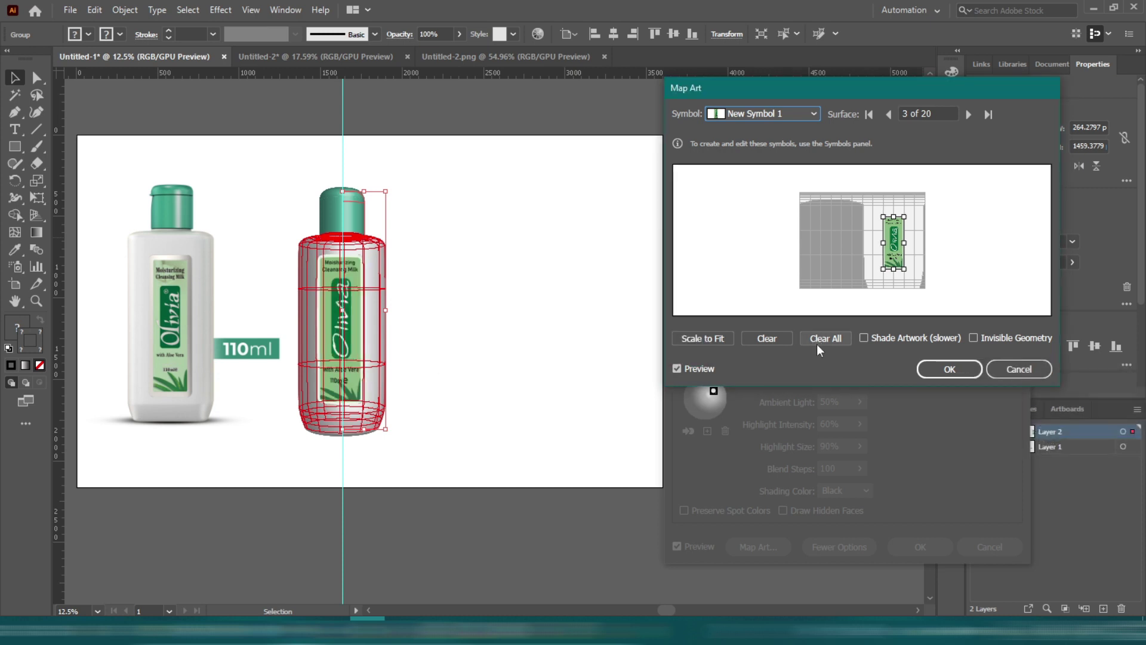
left_click(949, 369)
left_click(920, 547)
left_click(525, 553)
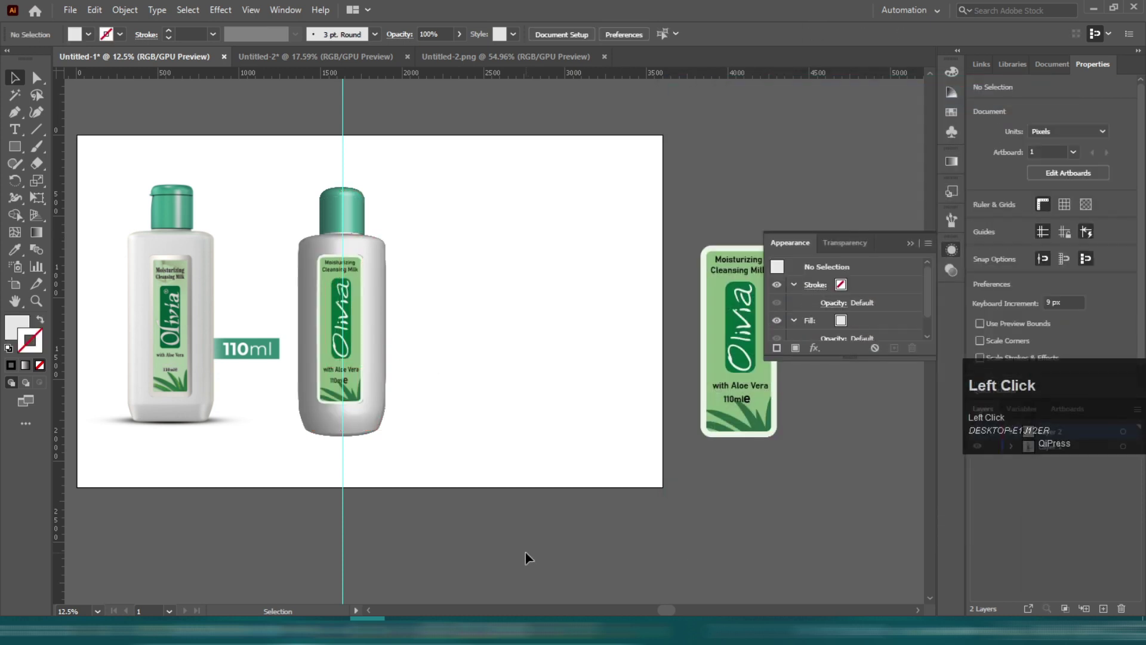
- Delete the vertical centre guide and move the revolved bottle farther right and slightly up on the artboard
scroll(528, 268, "up", 3)
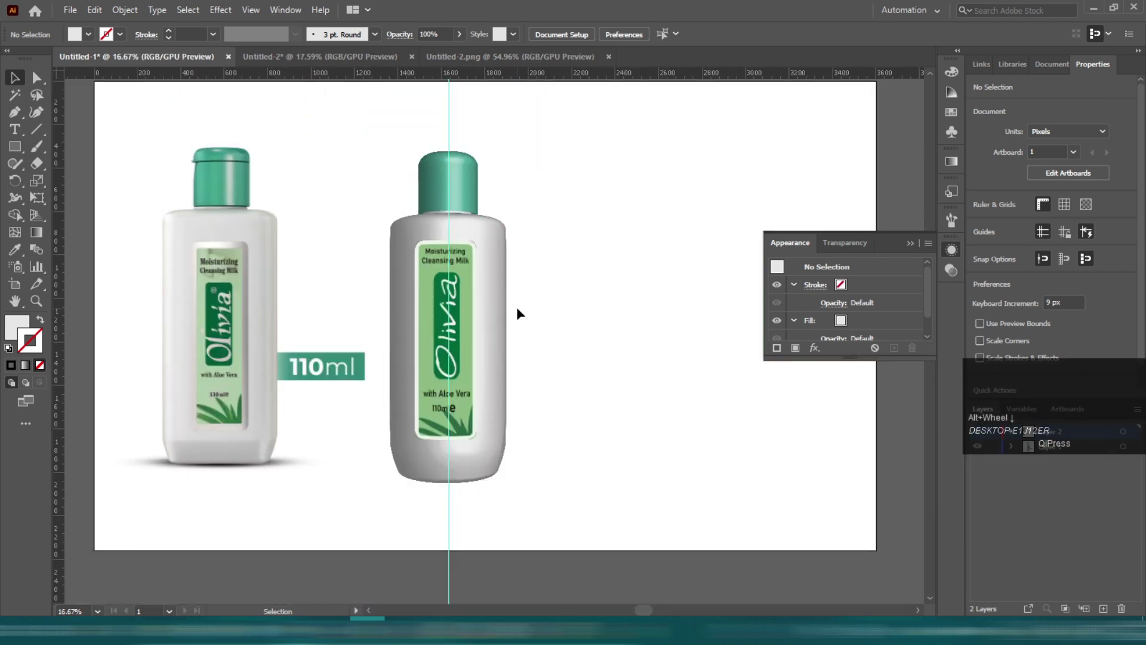
scroll(517, 307, "up", 1)
left_click(446, 155)
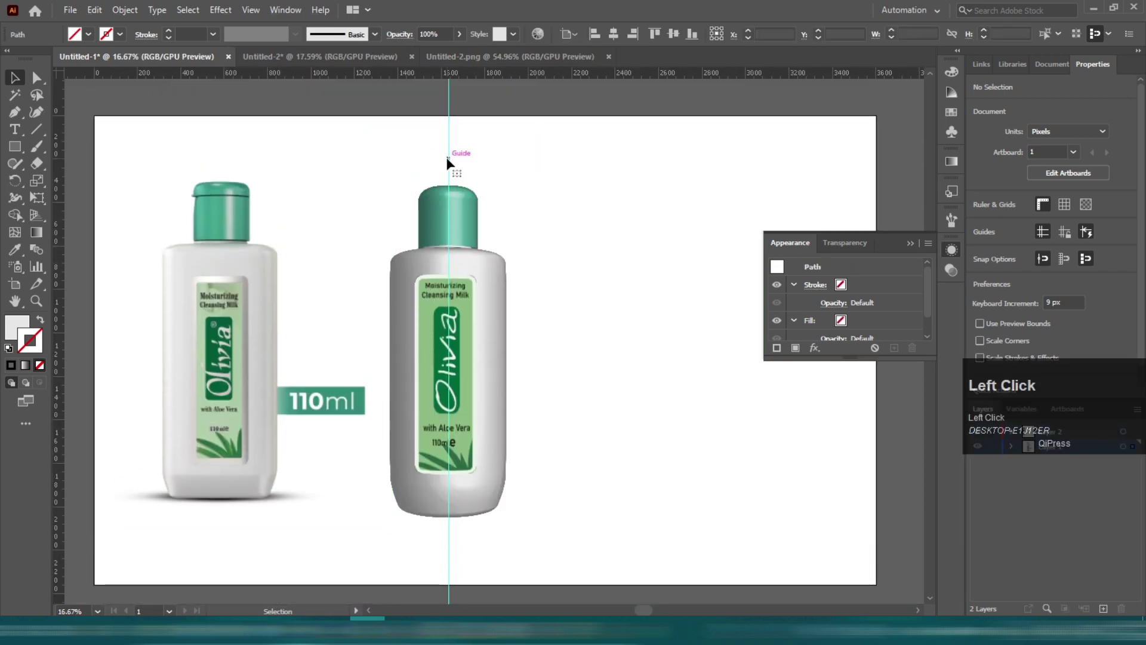
left_click_drag(427, 342, 574, 312)
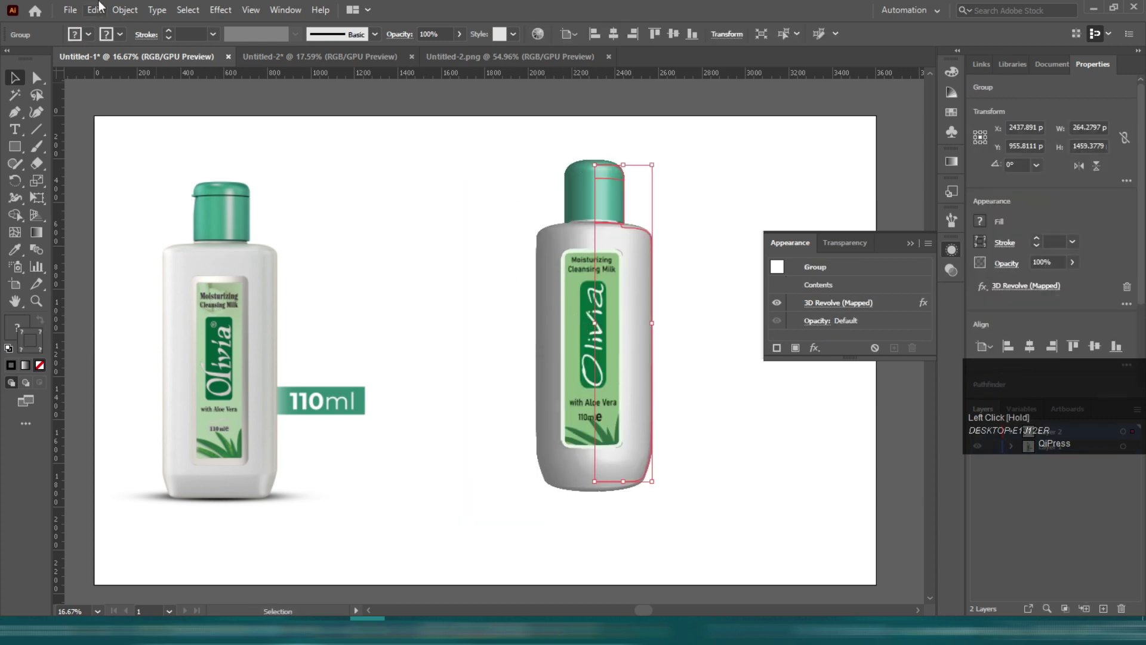
left_click(406, 203)
- Draw a flat ellipse about 943 by 28 px across the base of the revolved bottle
scroll(407, 203, "down", 1)
left_click(15, 147)
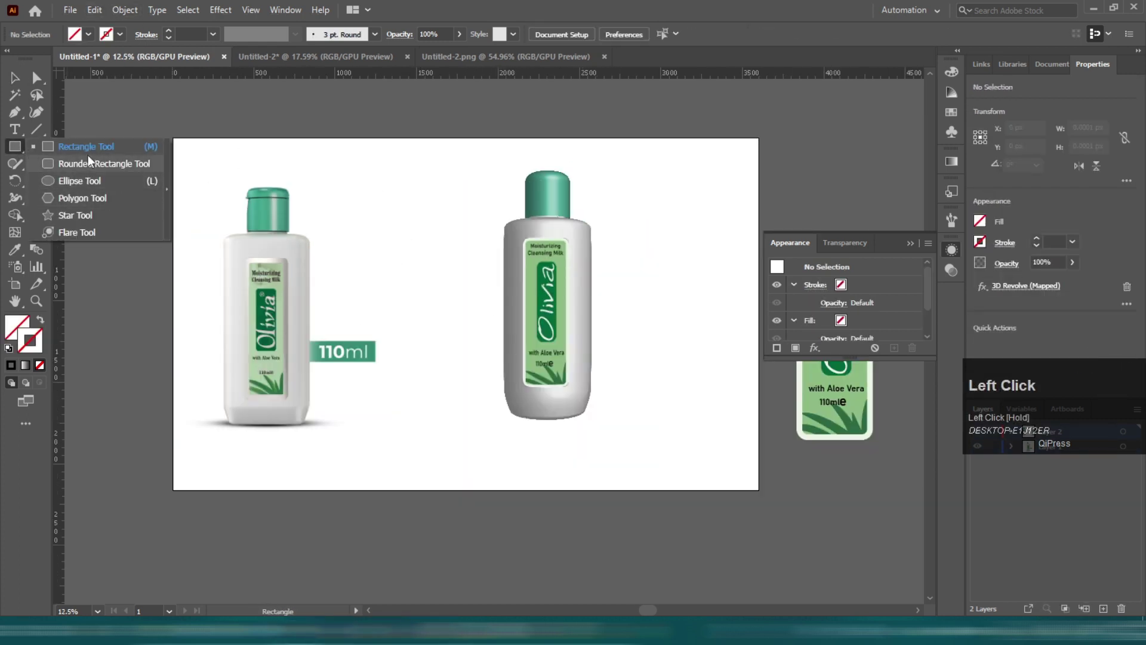
left_click(79, 180)
scroll(294, 328, "up", 2)
left_click_drag(281, 342, 589, 352)
key("v")
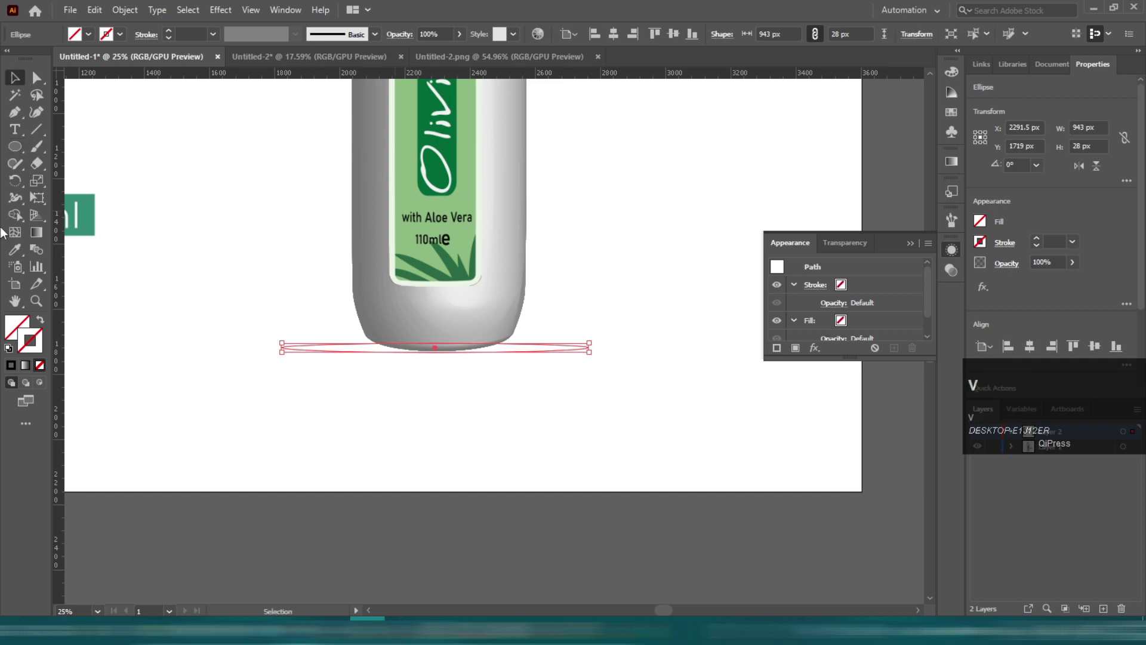
- Turn the ellipse into a ground shadow with a black fill behind the bottle and 46% opacity
left_click(11, 365)
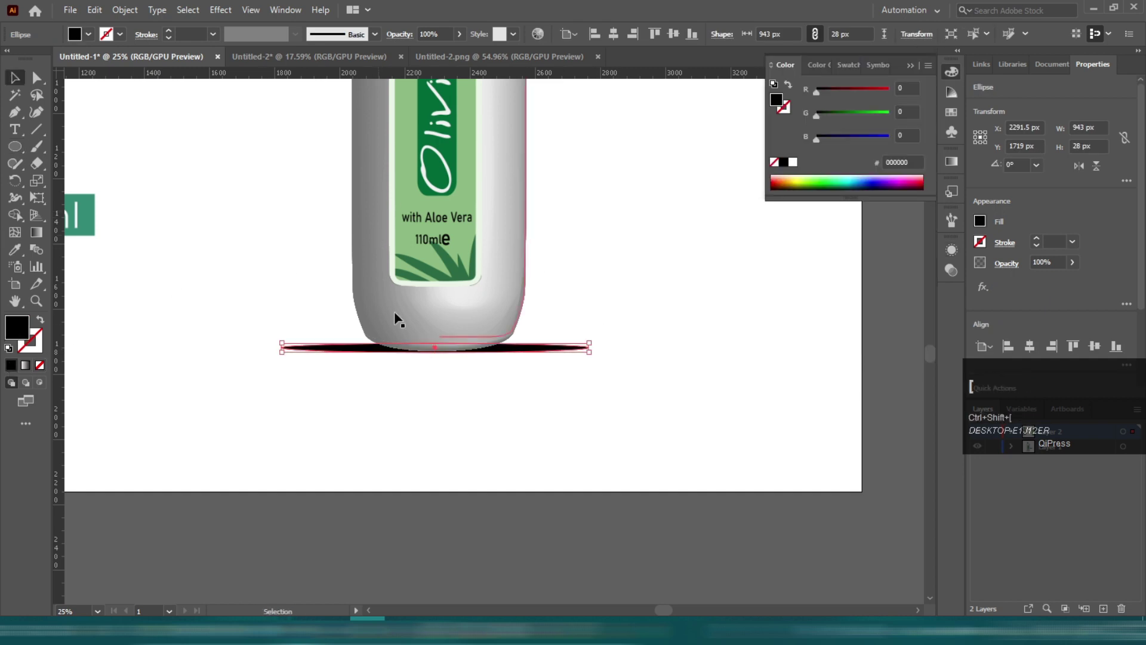
left_click(520, 343)
left_click(521, 345)
left_click_drag(446, 52, 428, 54)
left_click(600, 208)
scroll(602, 209, "up", 1)
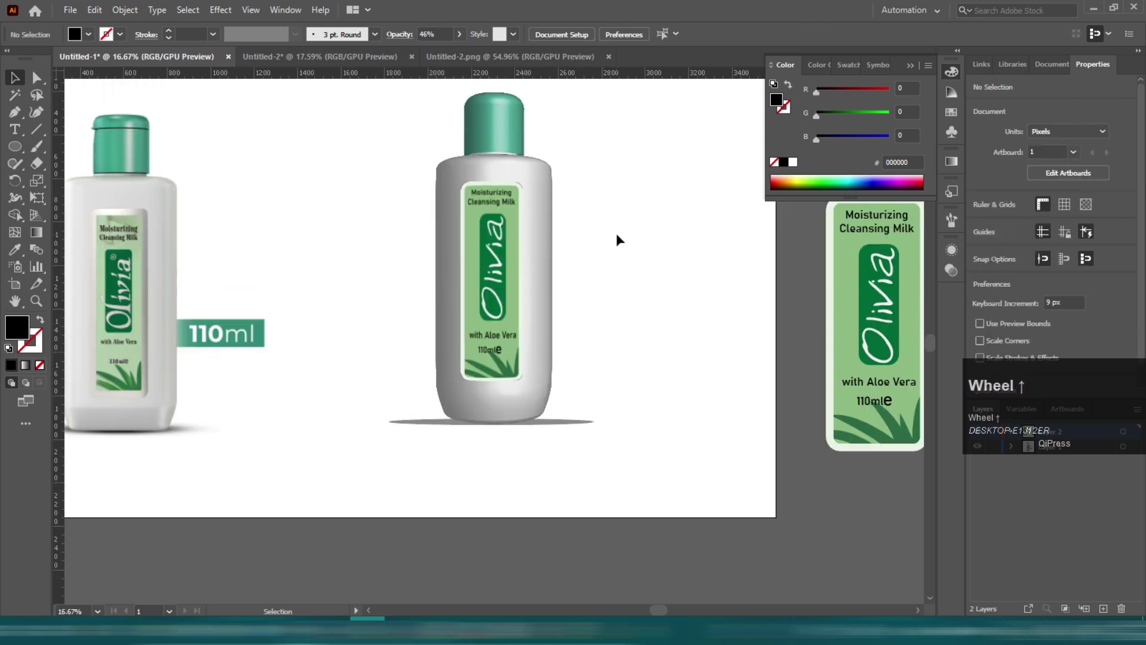